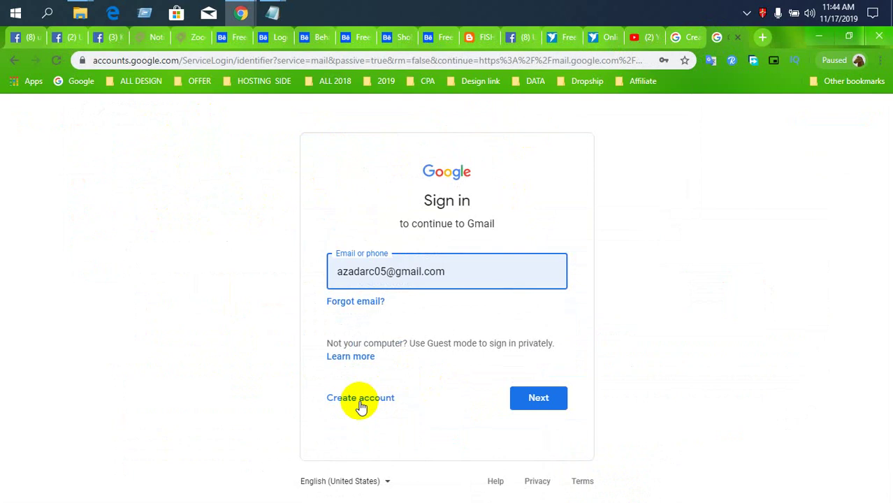
- Begin creating a new Google account for personal use (Create account > For myself)
click(362, 397)
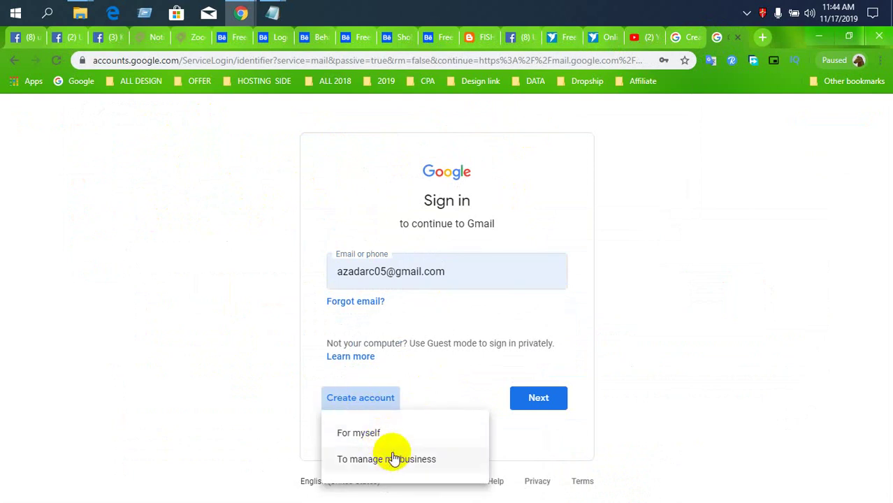
click(361, 436)
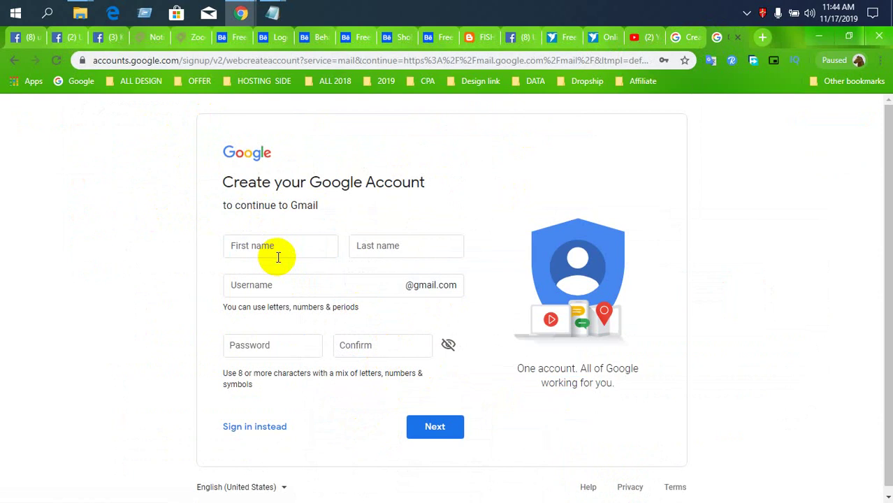
- Enter the first name and move the surname into the capitalized Last name field
text(F)
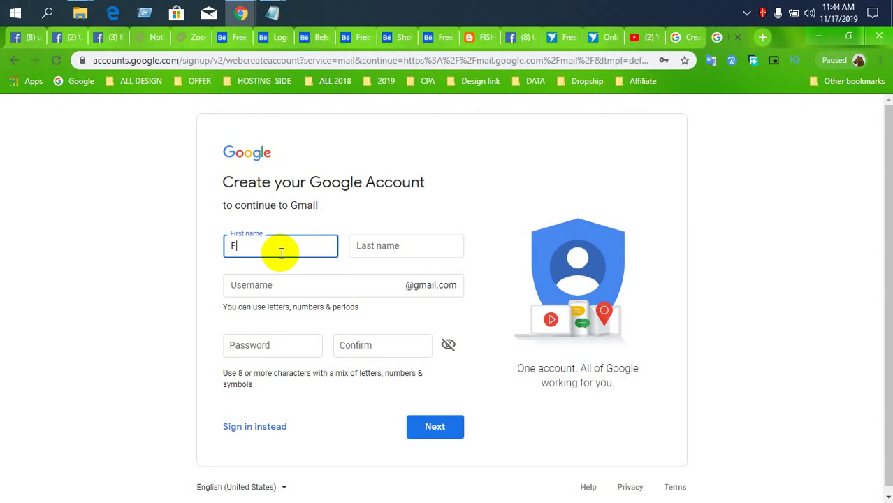
text(reel)
text(cer)
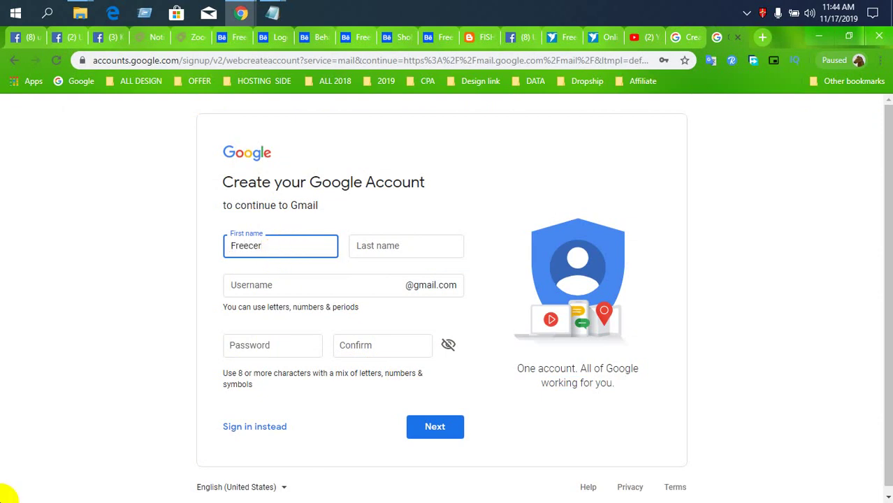
drag(295, 260, 191, 260)
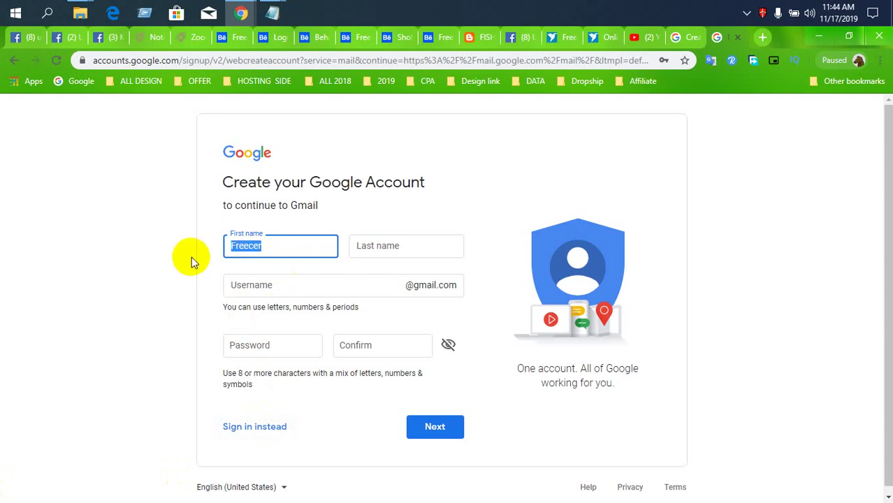
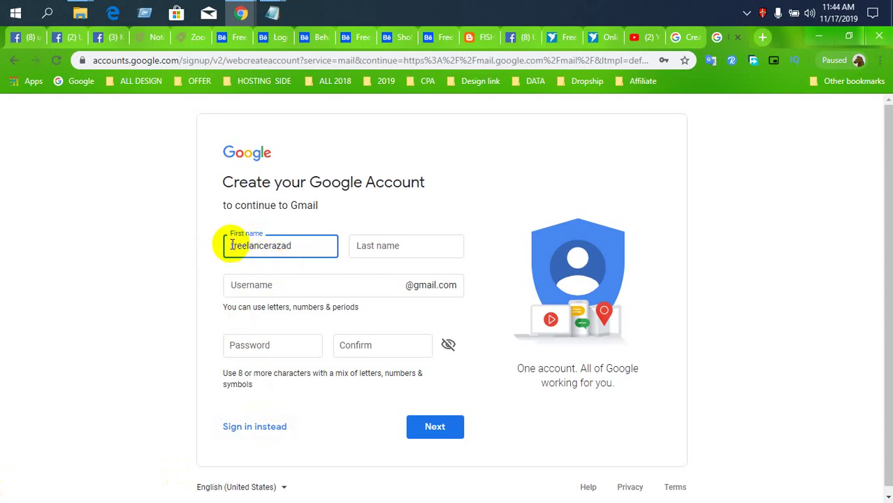
click(232, 245)
key(Delete)
text(F)
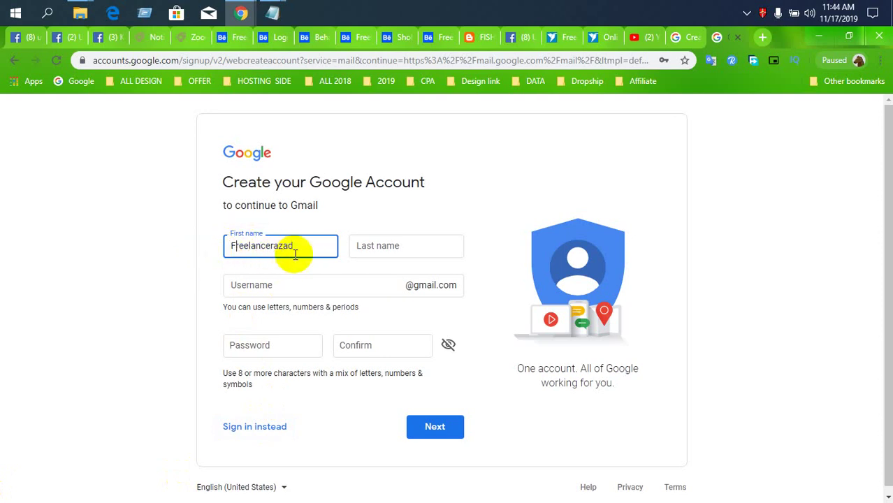
drag(273, 254, 320, 254)
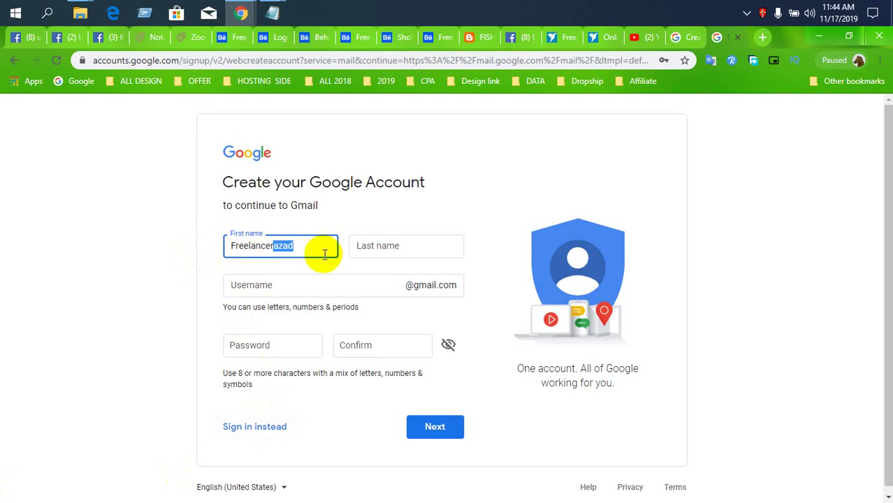
key(ctrl+x)
click(378, 248)
key(ctrl+v)
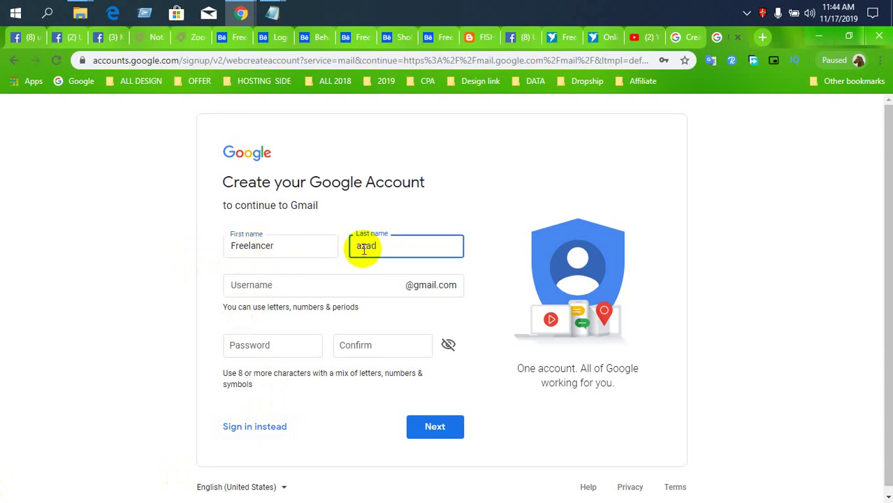
click(348, 253)
text(A)
- Copy the first name into the Username field
click(329, 284)
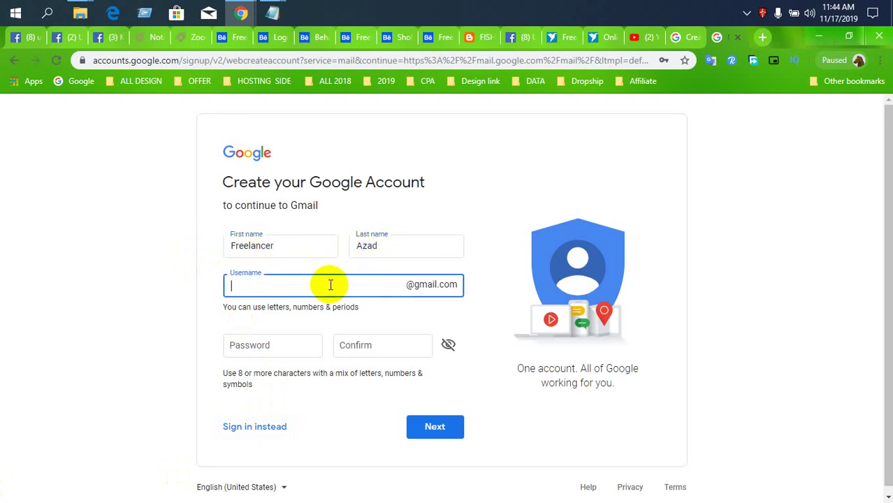
double_click(304, 249)
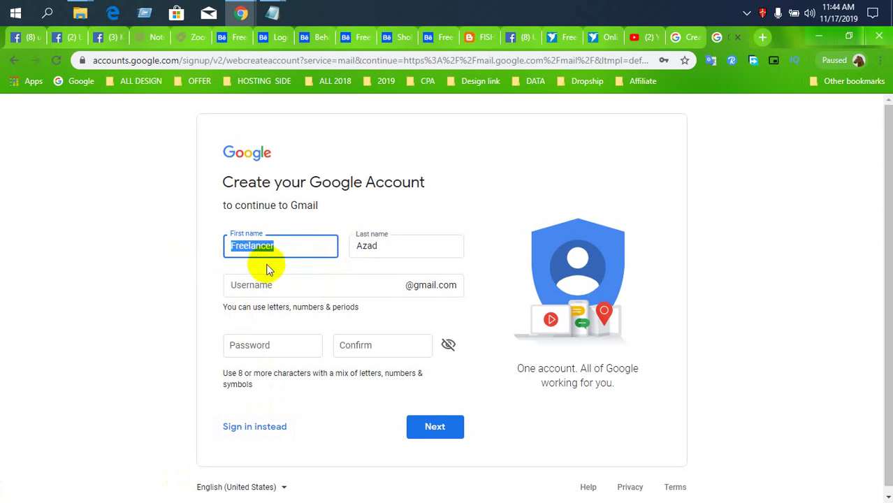
key(ctrl+c)
click(278, 285)
key(ctrl+v)
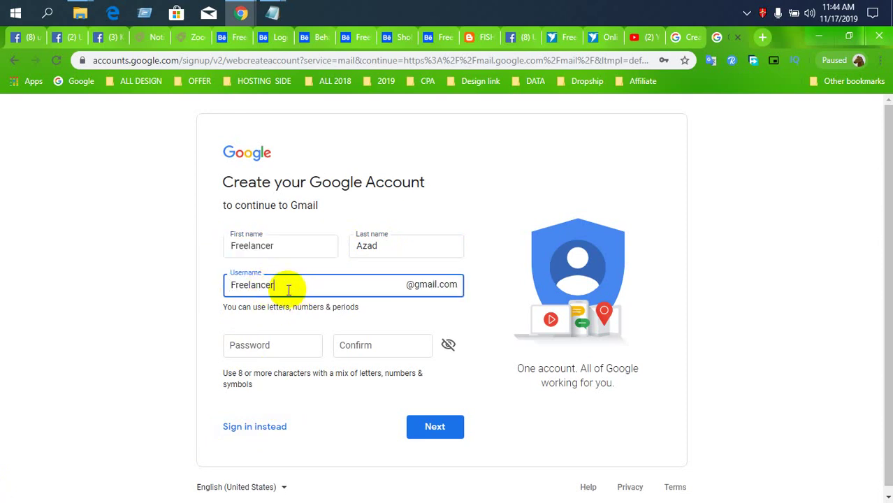
- Append the surname to the username, enter and confirm the password, and submit the form
click(275, 348)
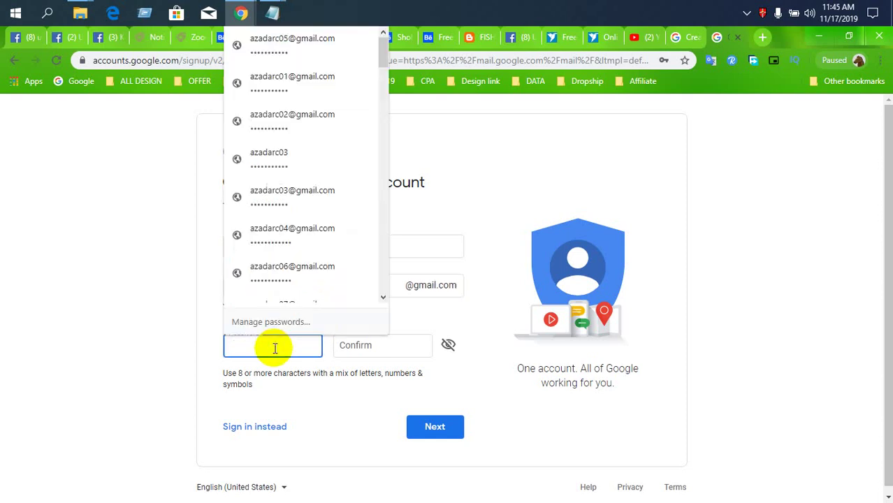
text(•••••••••)
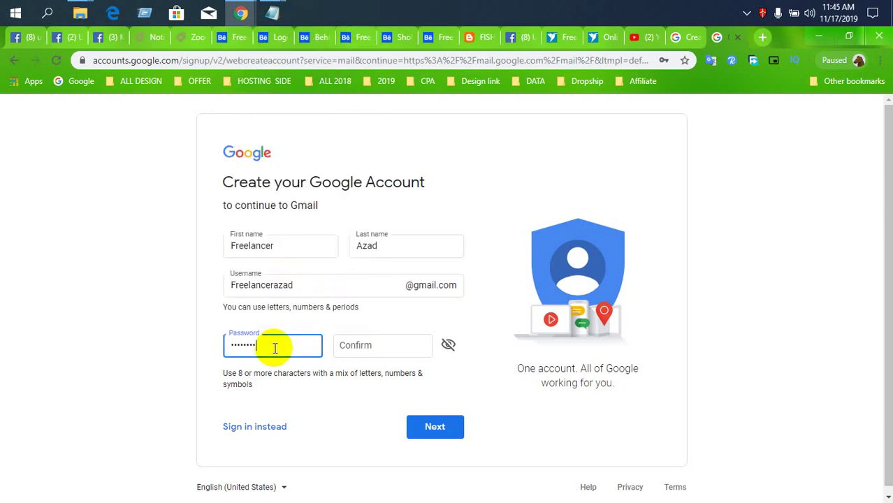
text(•••)
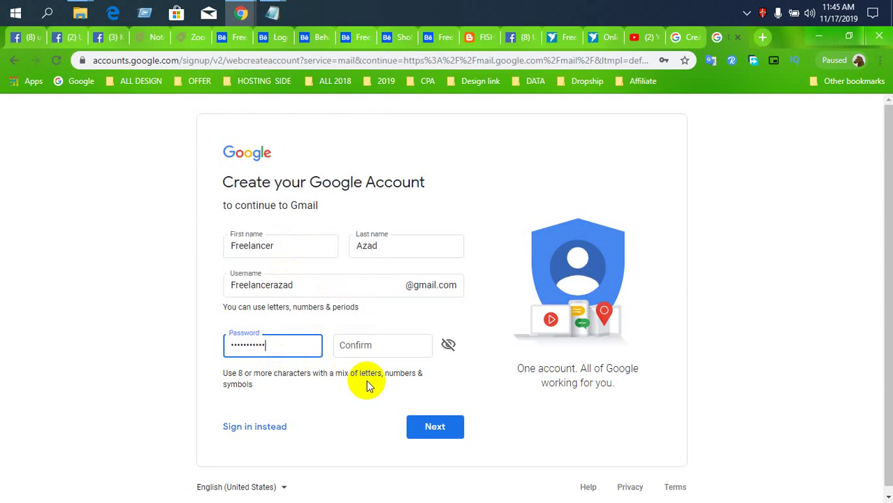
click(387, 349)
text(•••••••)
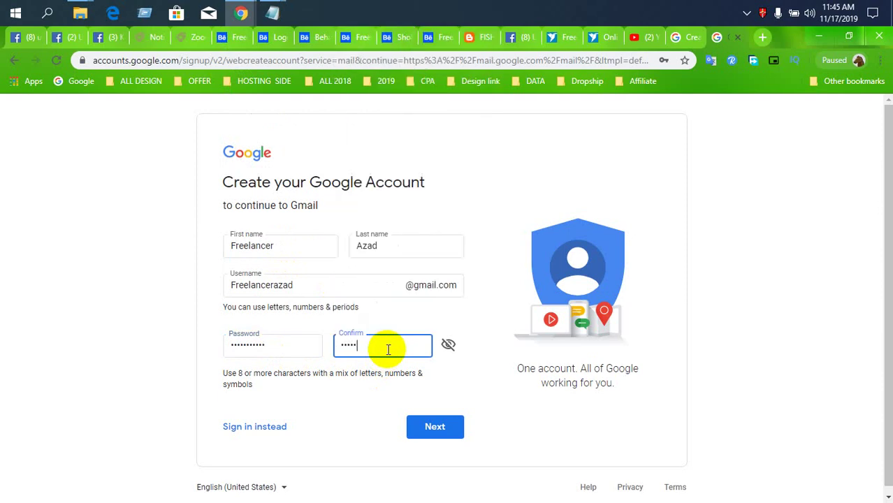
text(•••)
key(BackSpace)
key(BackSpace)
key(BackSpace)
key(BackSpace)
key(BackSpace)
key(BackSpace)
key(BackSpace)
key(BackSpace)
key(BackSpace)
key(BackSpace)
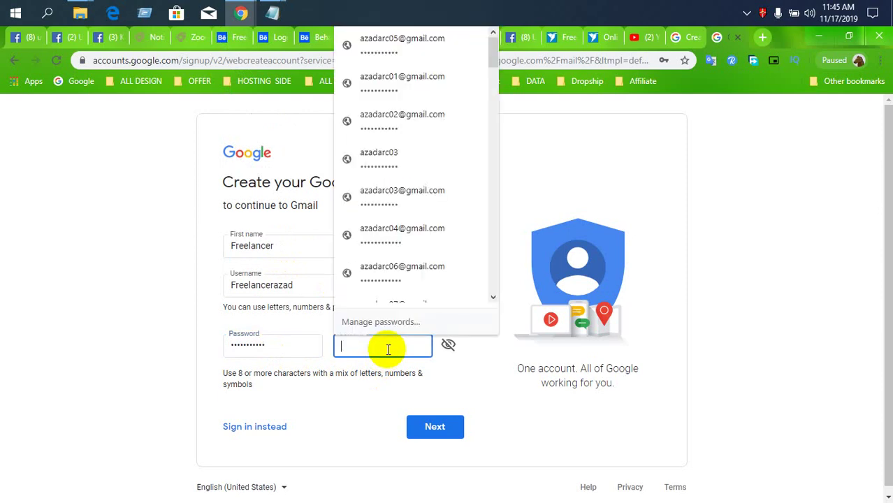
text(•••••••••••)
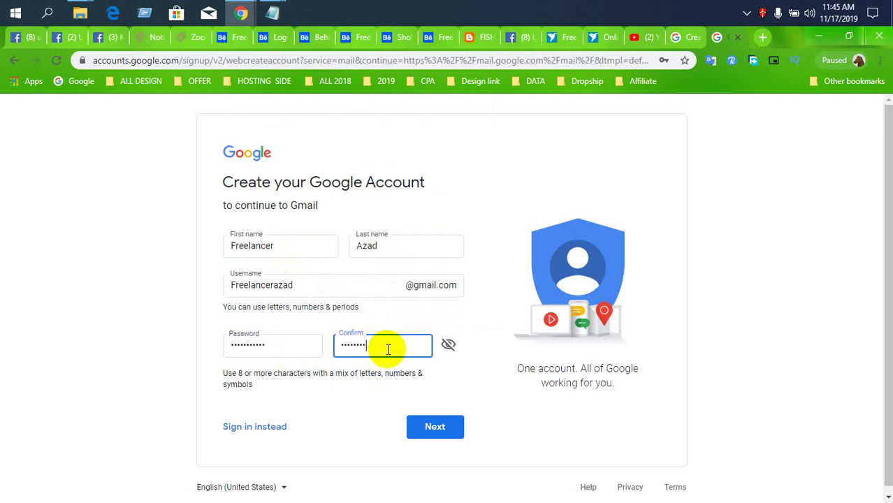
click(427, 430)
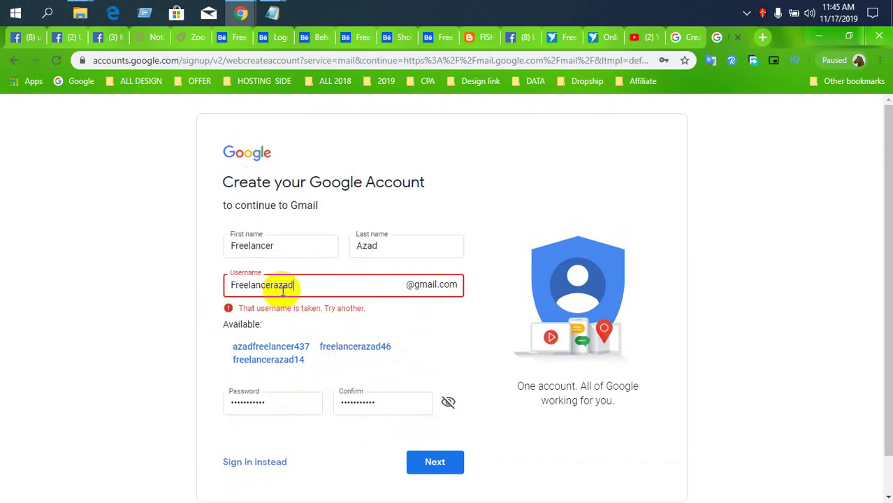
- Try alternative usernames with added digits and different endings after the original is taken
drag(274, 286, 349, 306)
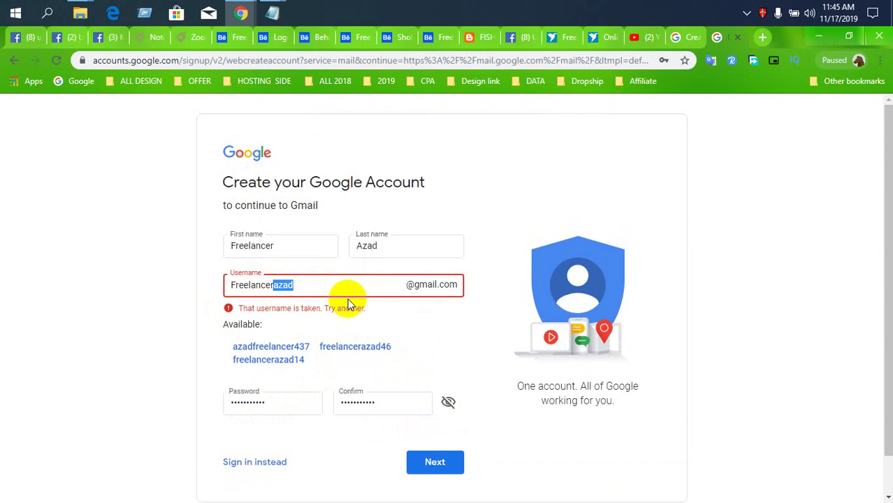
key(BackSpace)
text(02)
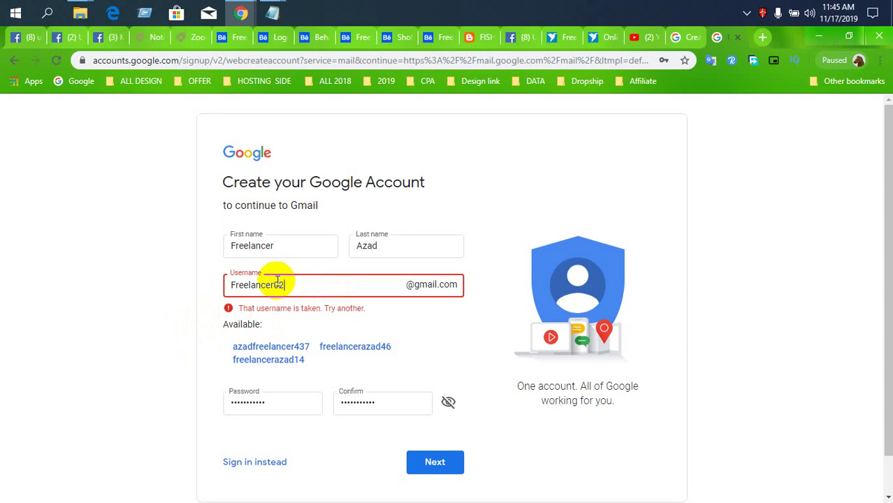
drag(274, 285, 323, 285)
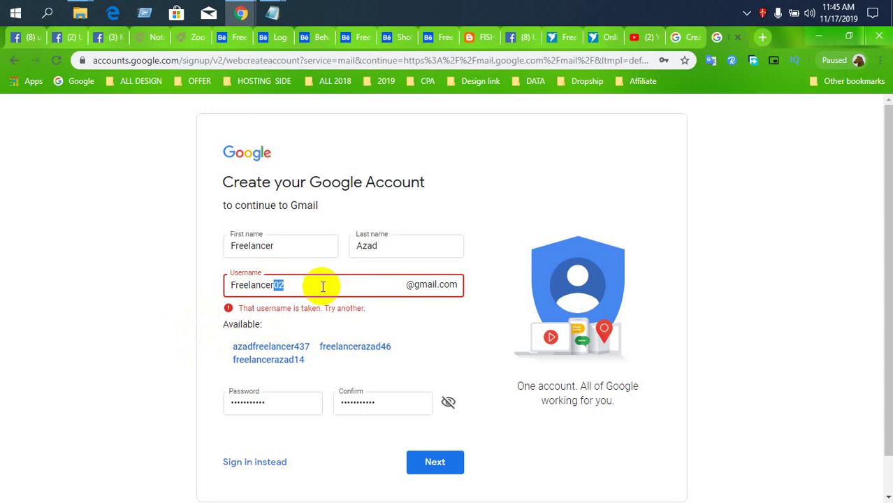
text(arj)
drag(274, 284, 304, 285)
text(raj)
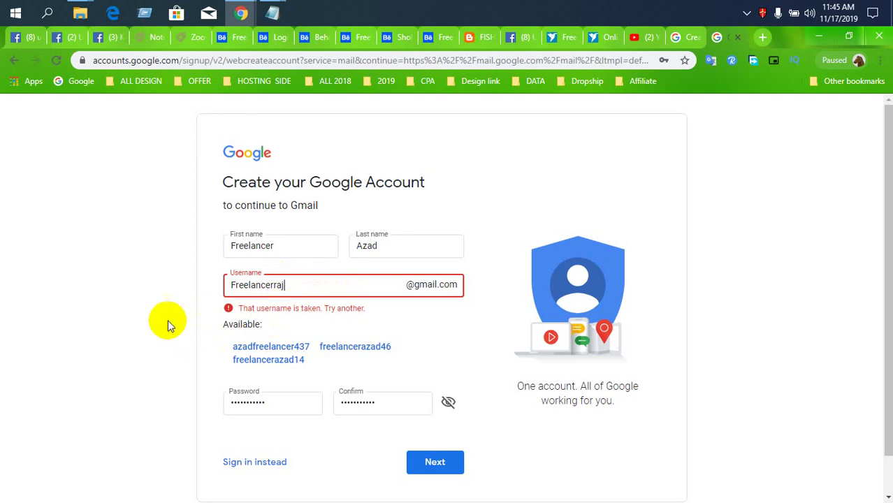
key(BackSpace)
key(BackSpace)
key(BackSpace)
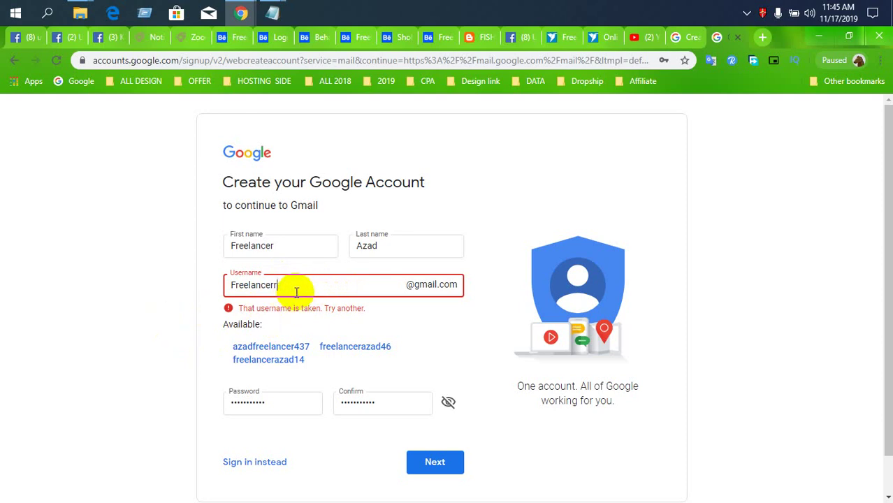
text(azad)
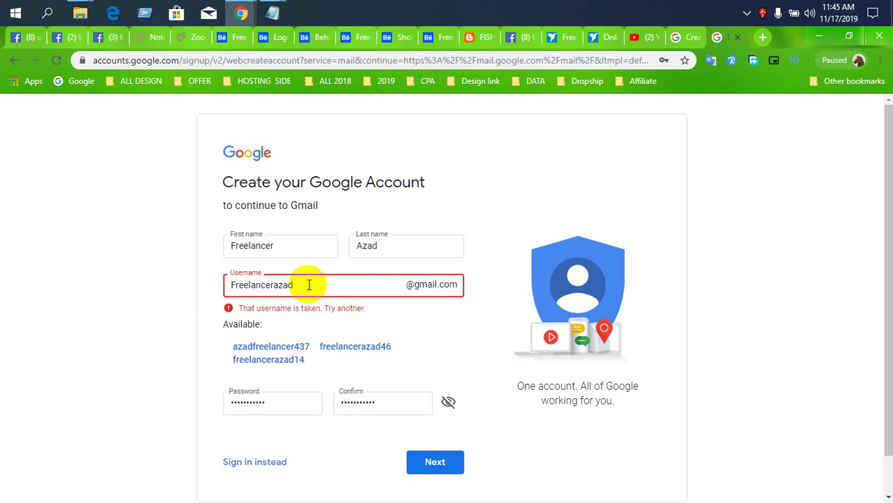
text(0)
key(BackSpace)
text(00)
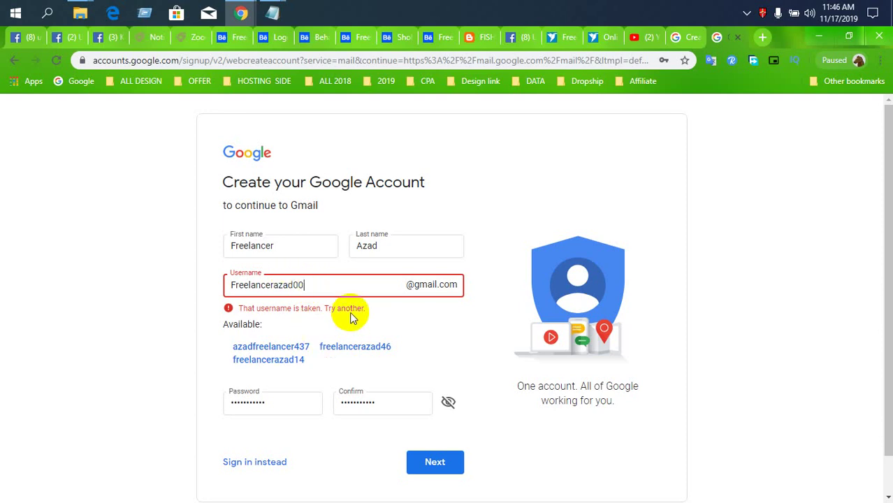
key(BackSpace)
key(BackSpace)
- Insert a hyphen between the two name parts of the username
click(274, 286)
text(-)
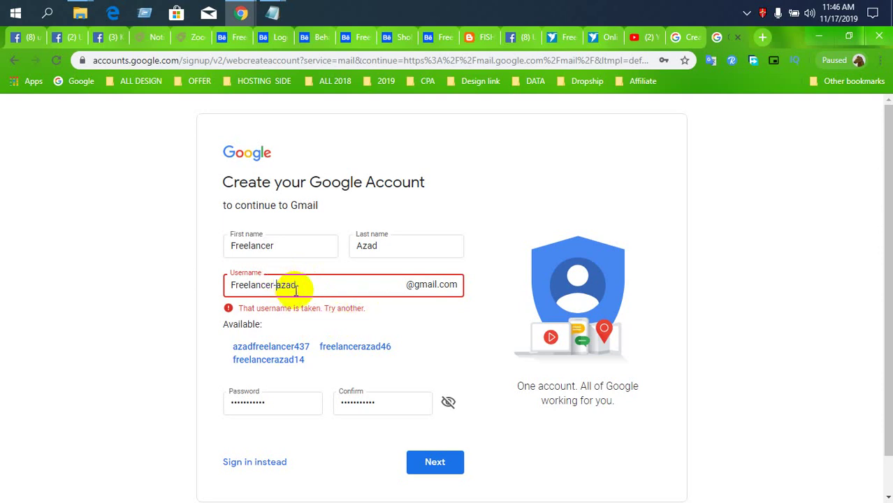
double_click(295, 286)
key(Left)
- Submit the hyphenated username, then try underscore and period separators instead
click(414, 456)
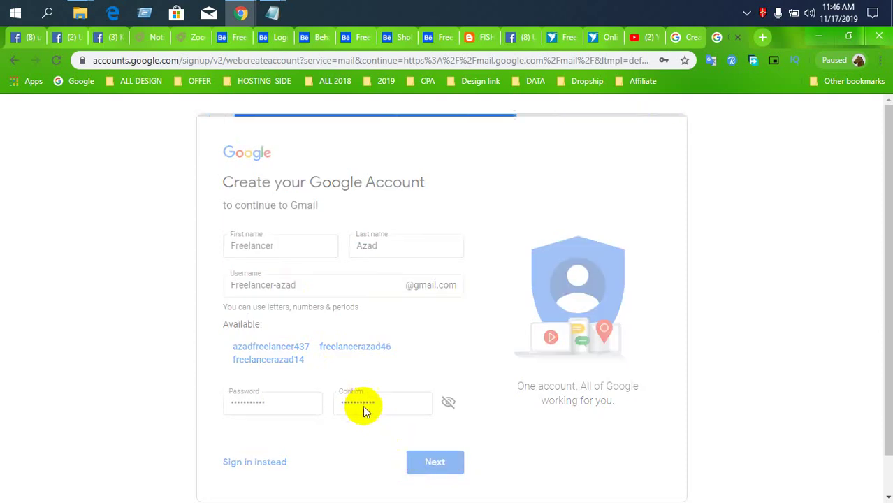
key(BackSpace)
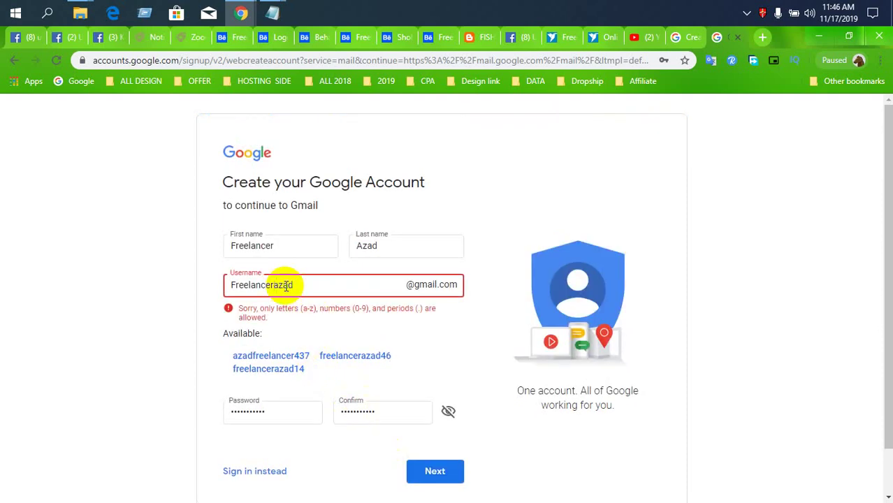
text(_)
key(BackSpace)
text(.)
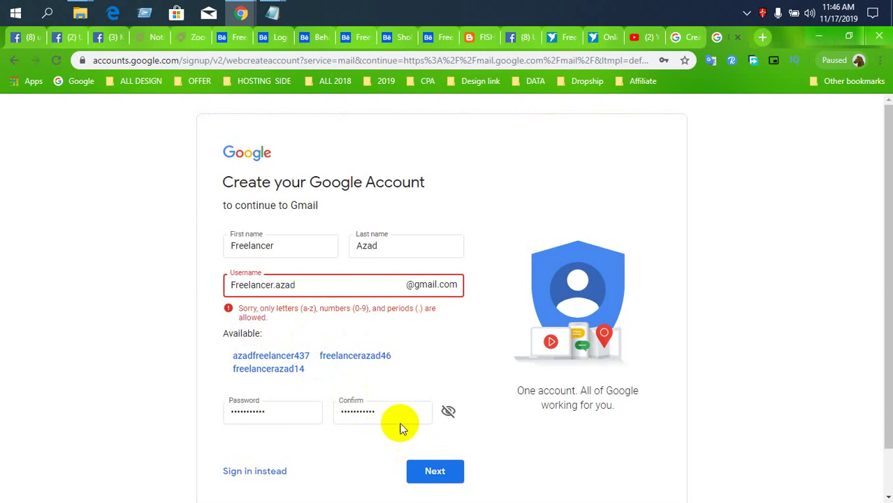
click(424, 465)
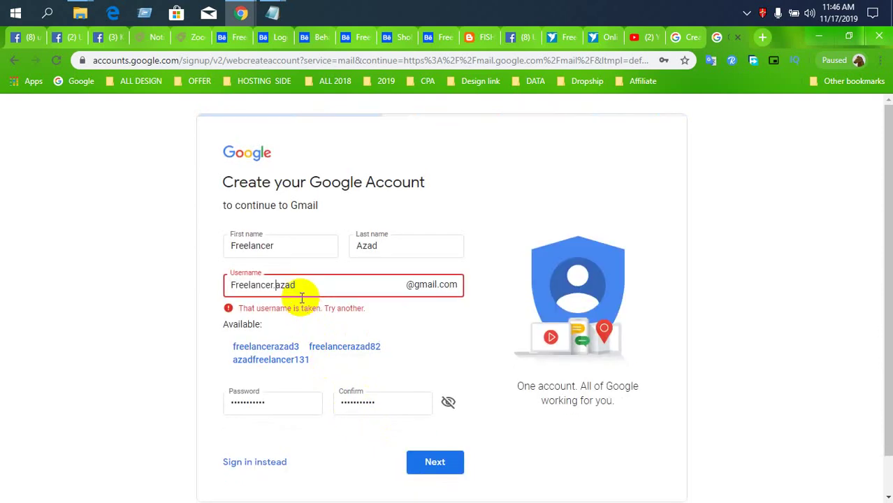
- Try a new username ending, then accept an available suggested username and submit
click(277, 285)
key(BackSpace)
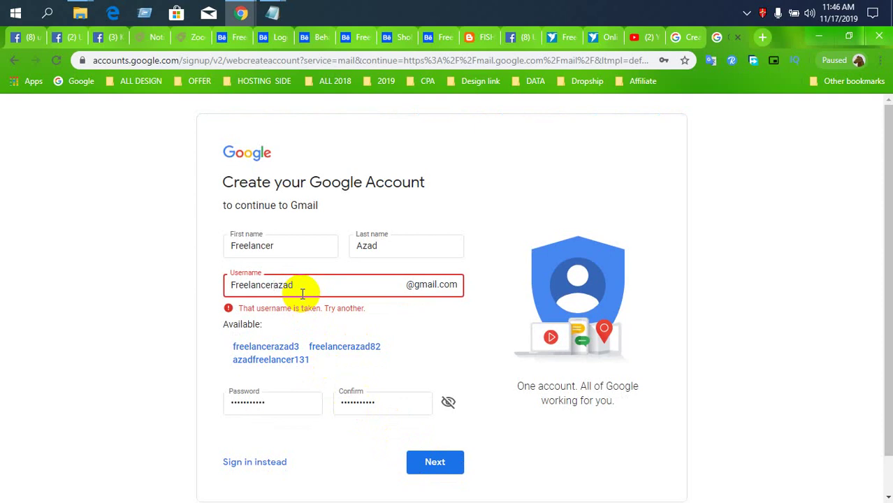
text(-)
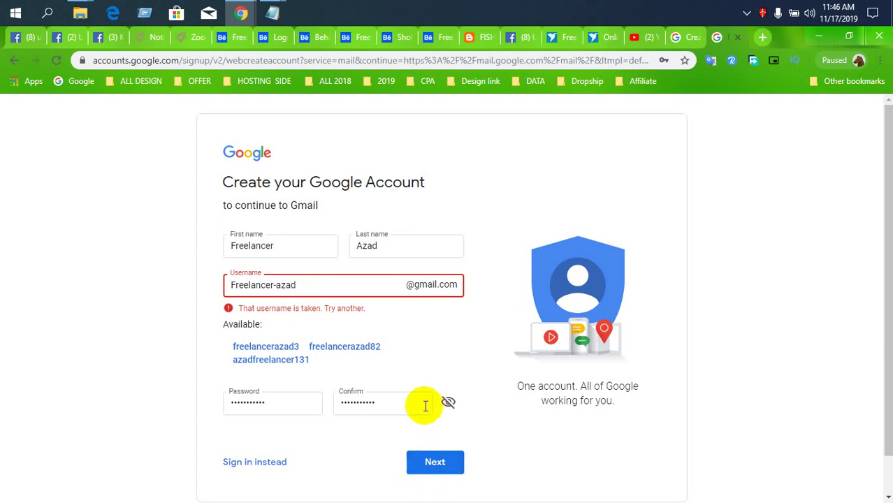
key(BackSpace)
drag(273, 285, 303, 285)
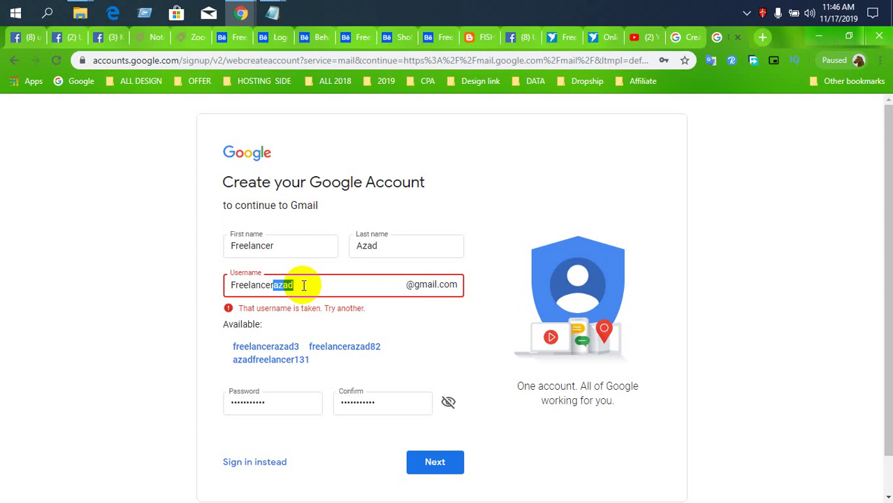
text(arc)
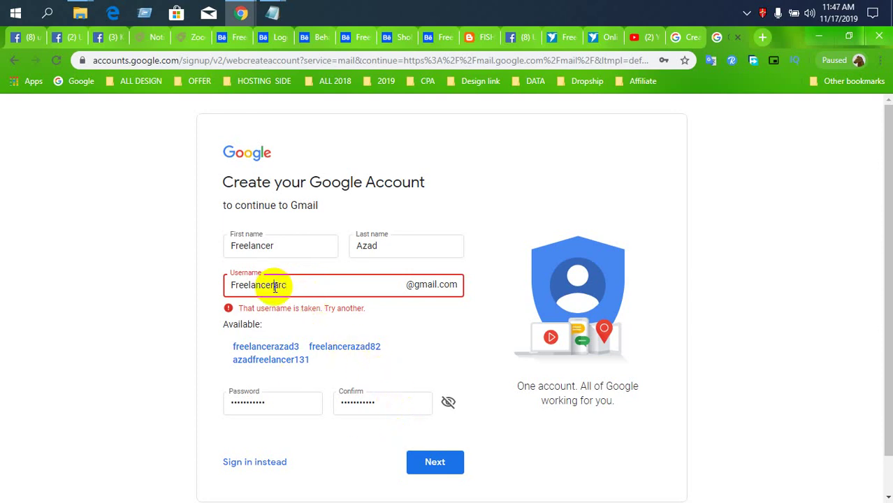
drag(273, 285, 322, 290)
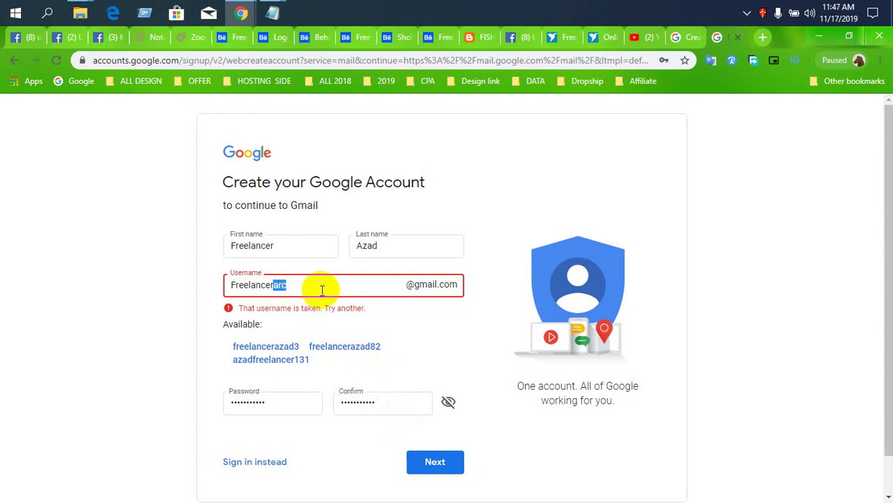
click(439, 463)
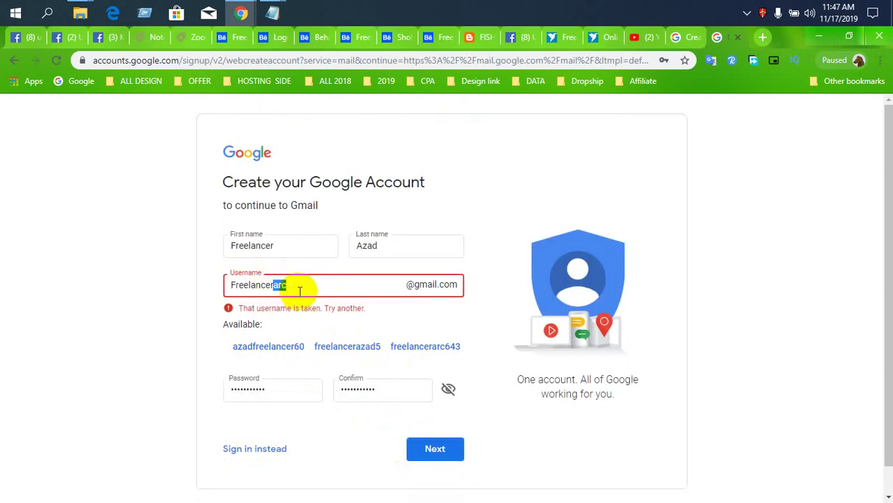
click(342, 348)
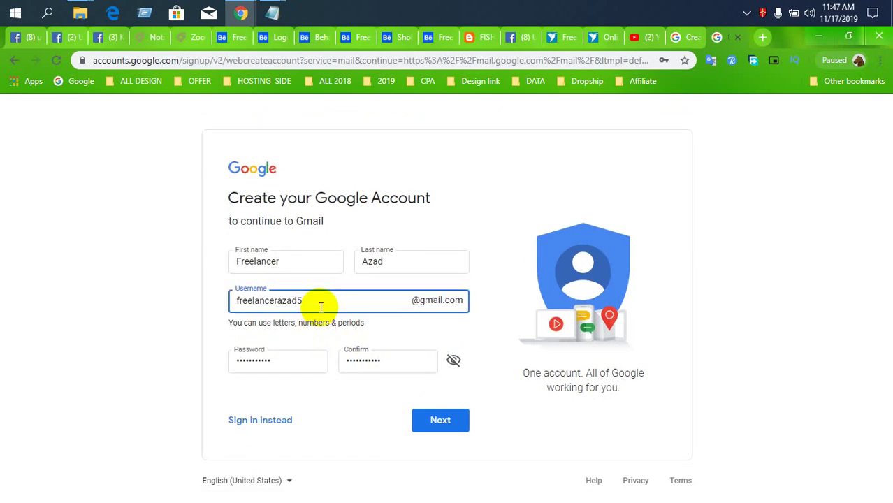
click(439, 421)
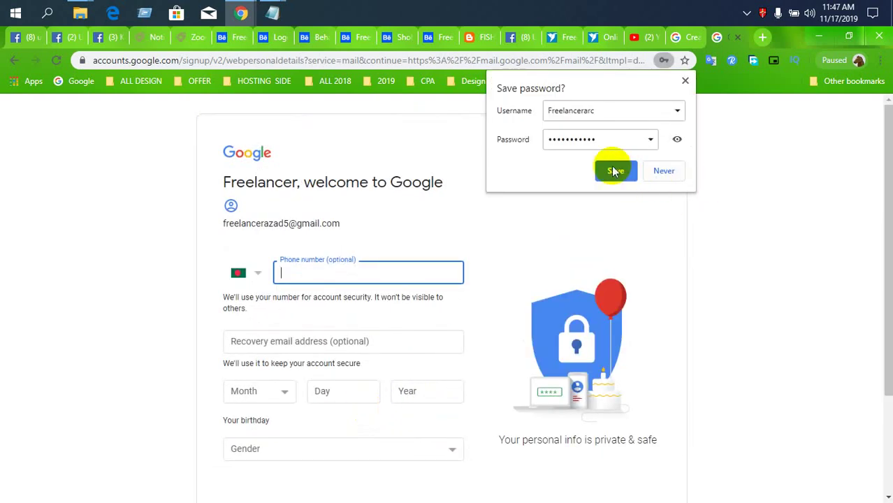
- Save the password in the browser and enter a Bangladesh phone number
click(613, 171)
click(257, 273)
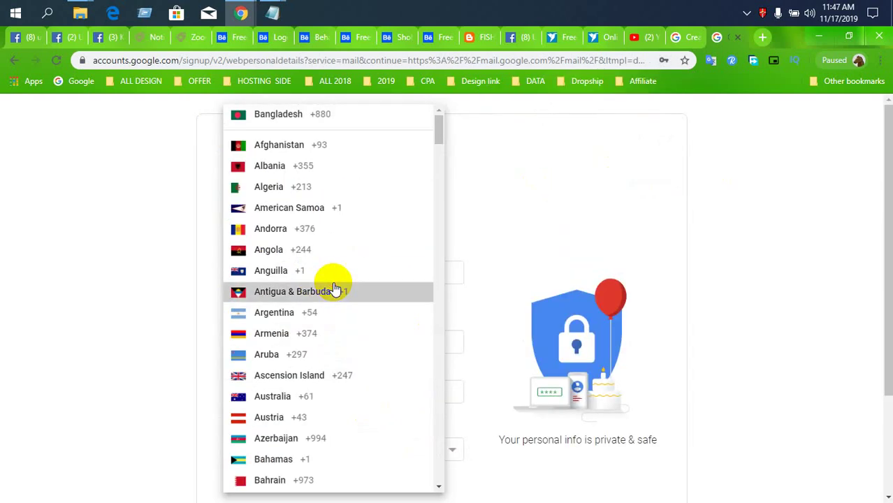
click(334, 288)
click(263, 275)
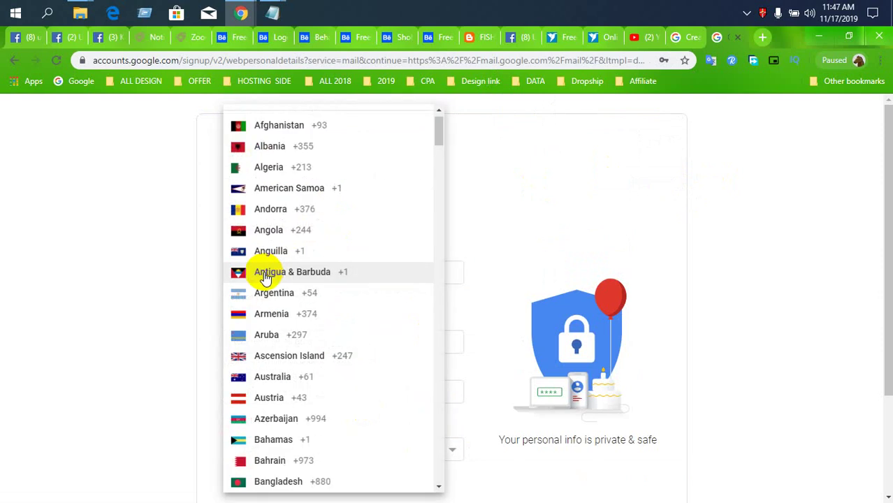
scroll(287, 189, up, 1)
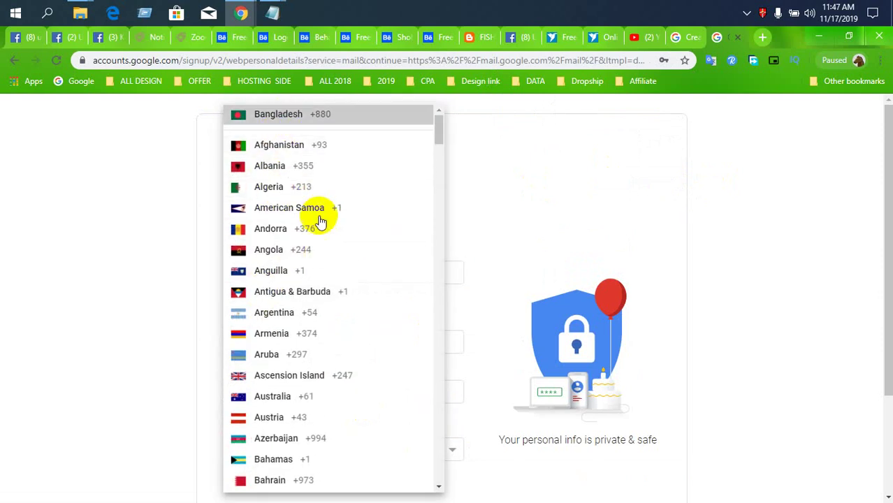
click(278, 114)
click(329, 260)
click(321, 296)
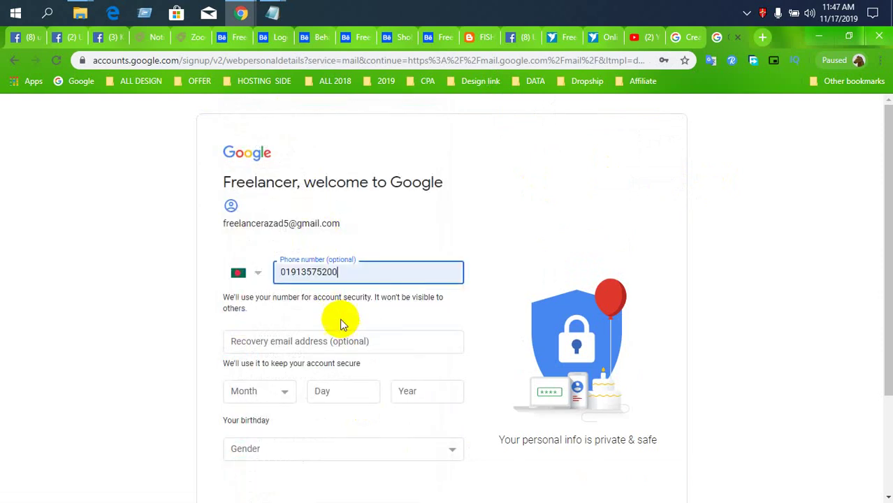
scroll(349, 408, down, 1)
click(319, 276)
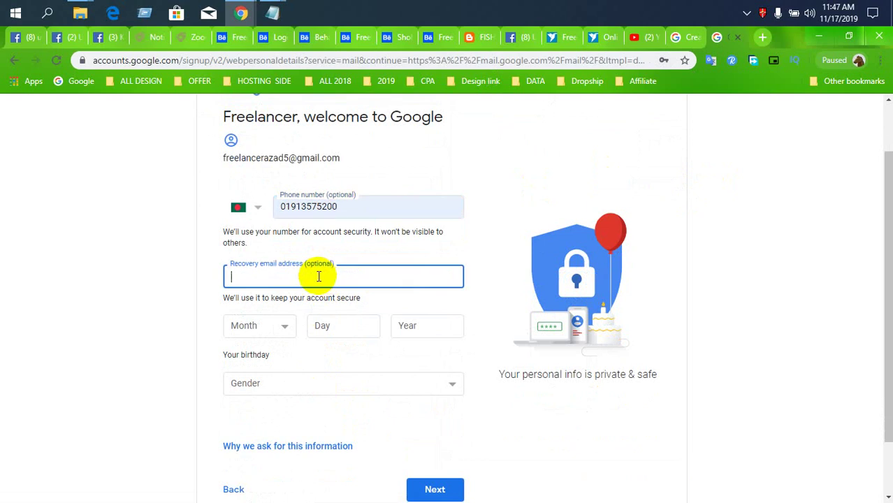
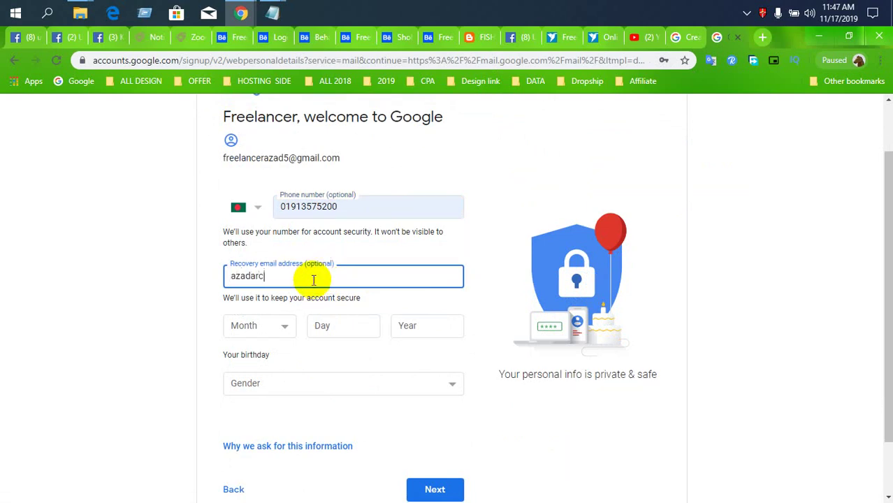
click(279, 327)
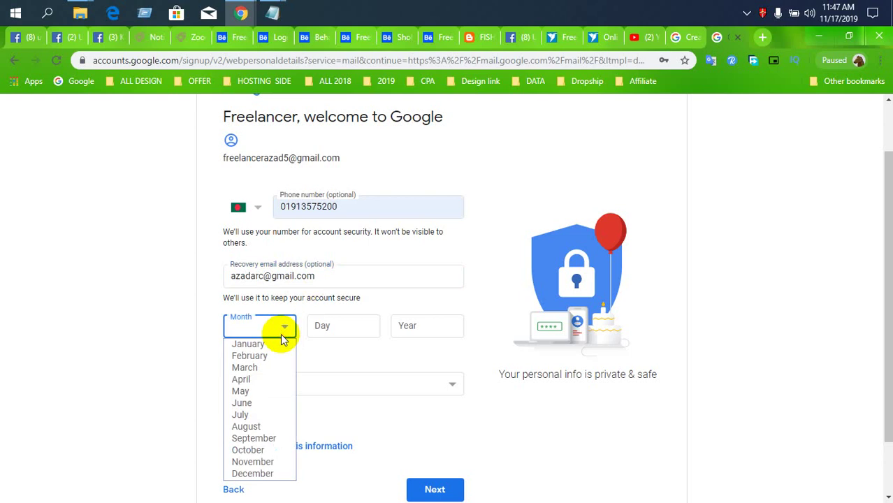
click(265, 341)
click(349, 324)
text(01)
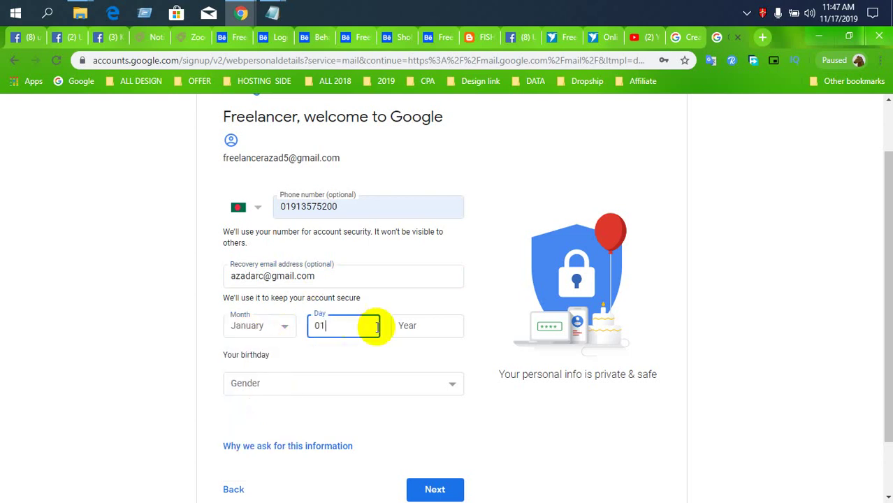
click(405, 326)
text(1993)
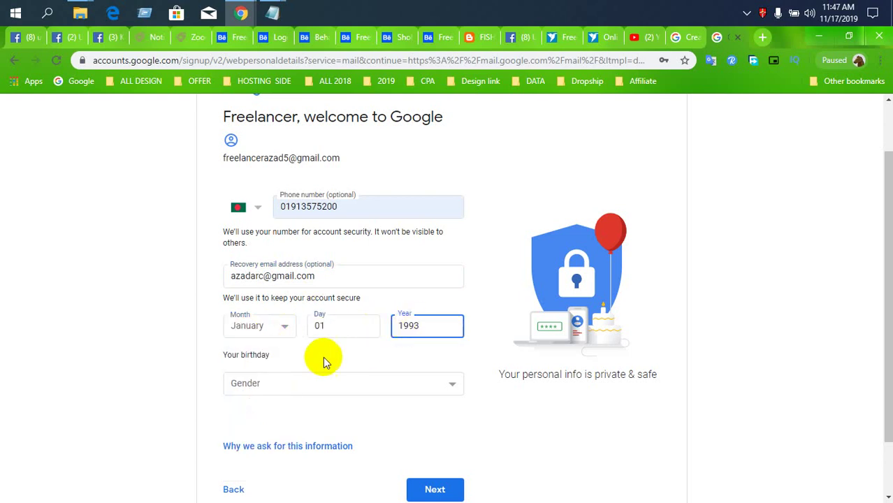
- Set gender to Male, submit the details, and send a verification code to the phone
click(281, 385)
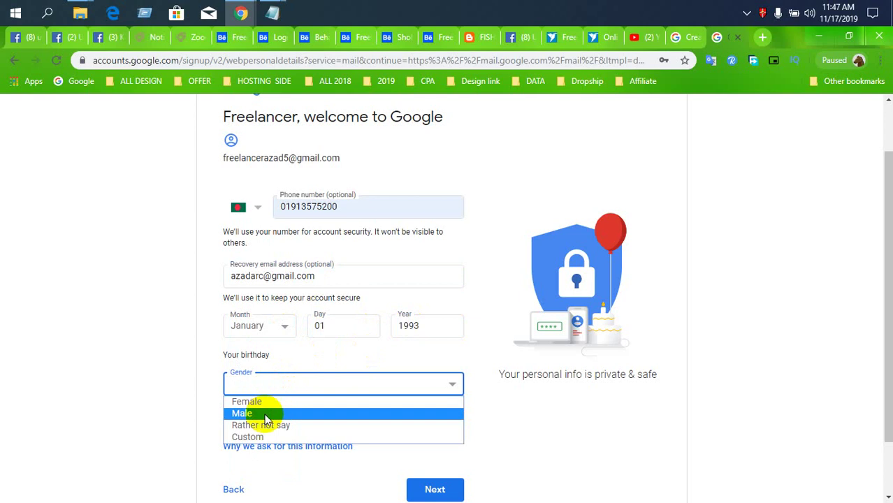
click(234, 413)
scroll(364, 433, down, 1)
click(444, 431)
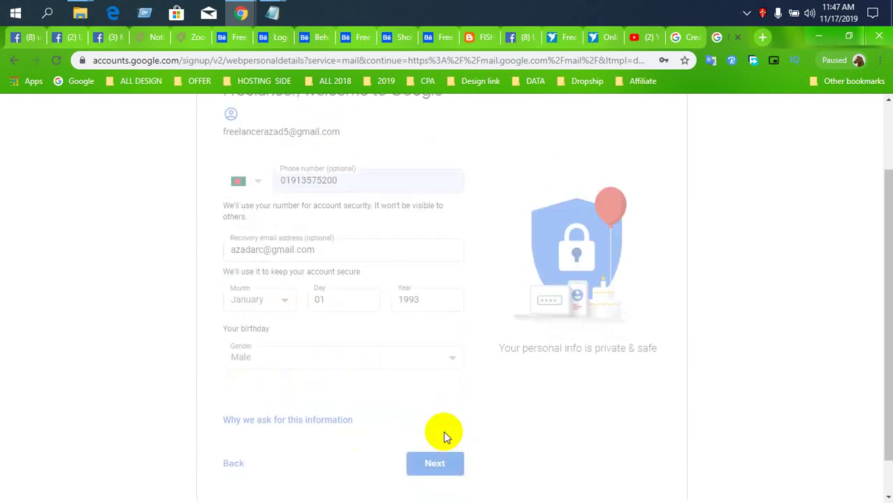
click(447, 330)
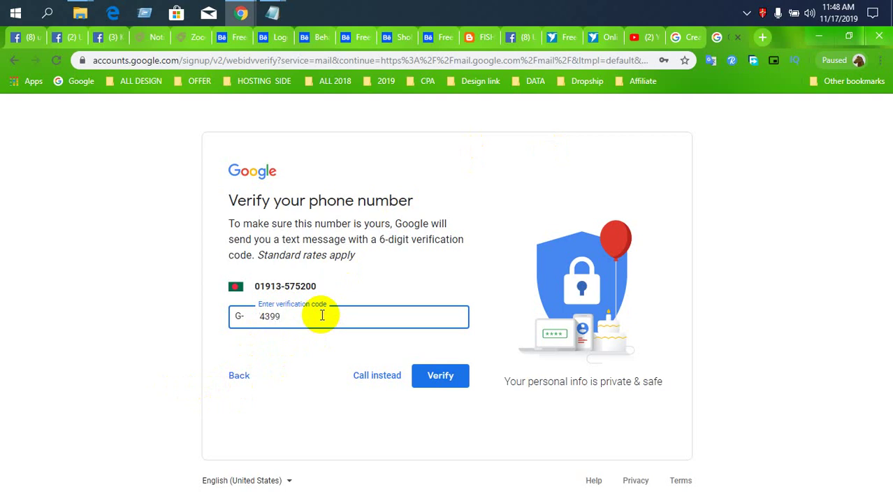
- Finish entering the six-digit SMS code and verify the phone number
text(1)
click(432, 377)
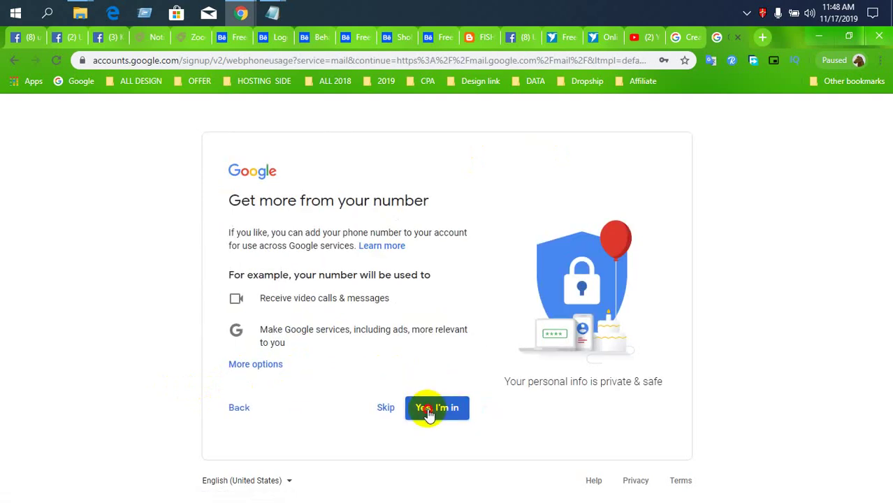
- Allow the phone number for extra Google services and accept the Privacy and Terms
click(428, 410)
scroll(377, 388, down, 10)
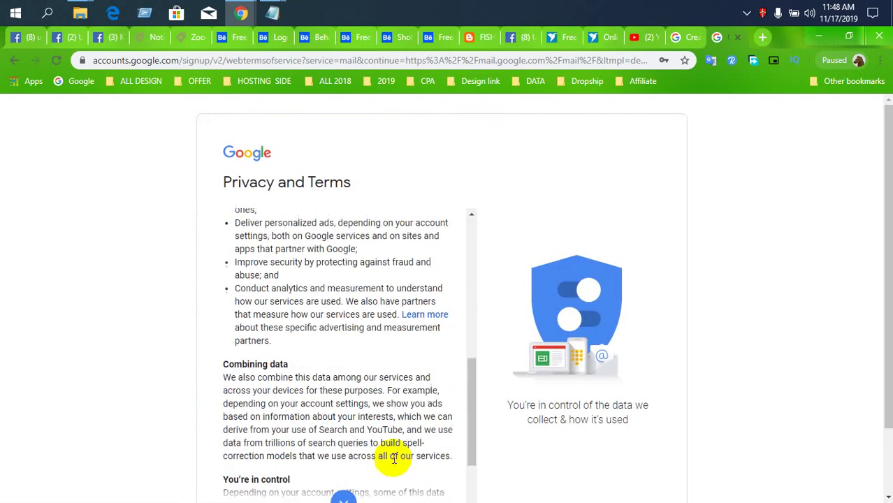
scroll(393, 458, down, 3)
click(428, 494)
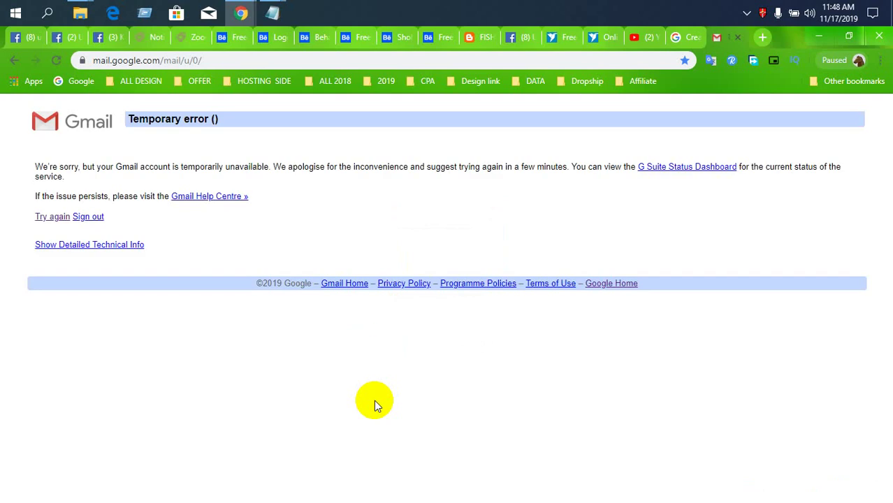
- Reload Gmail after the error, sign in with the new account, and dismiss the welcome dialog
click(56, 60)
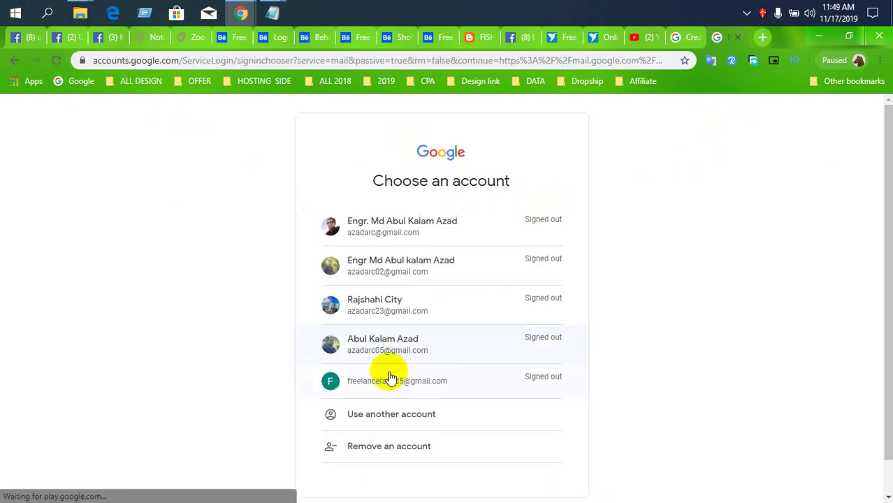
scroll(406, 357, down, 1)
click(427, 342)
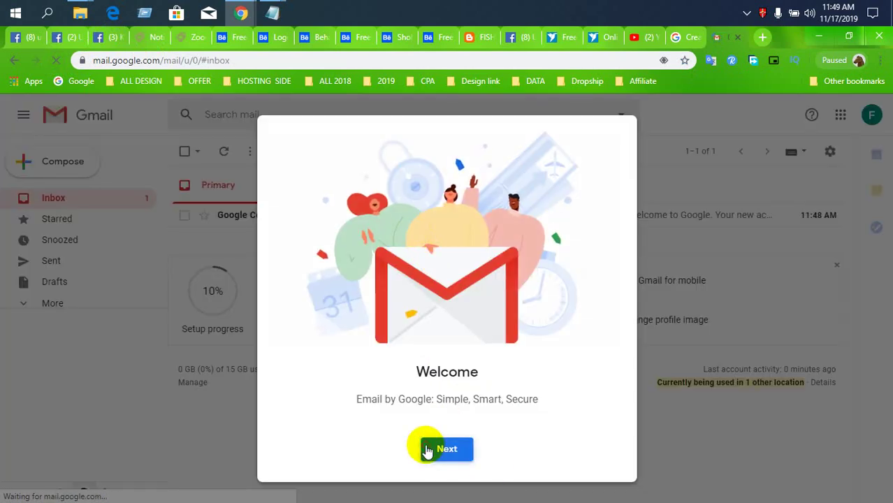
click(440, 449)
click(427, 449)
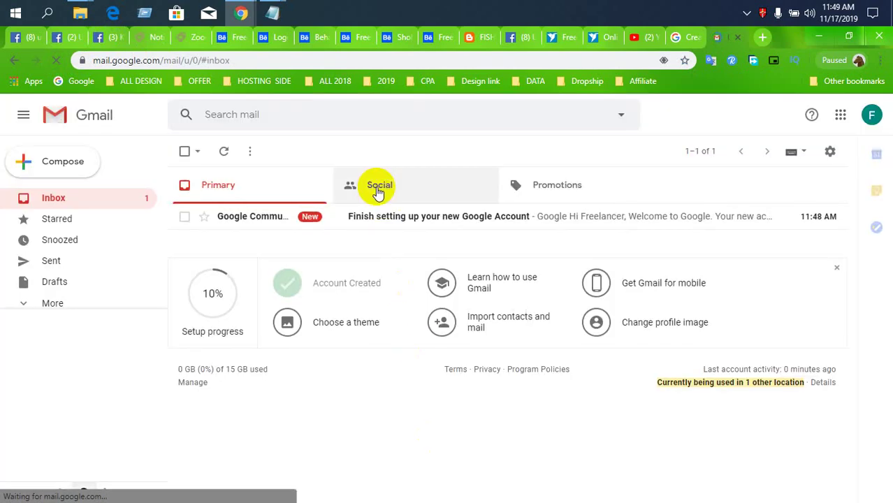
- Look through the Social, Primary and Promotions inbox tabs
click(378, 192)
click(300, 200)
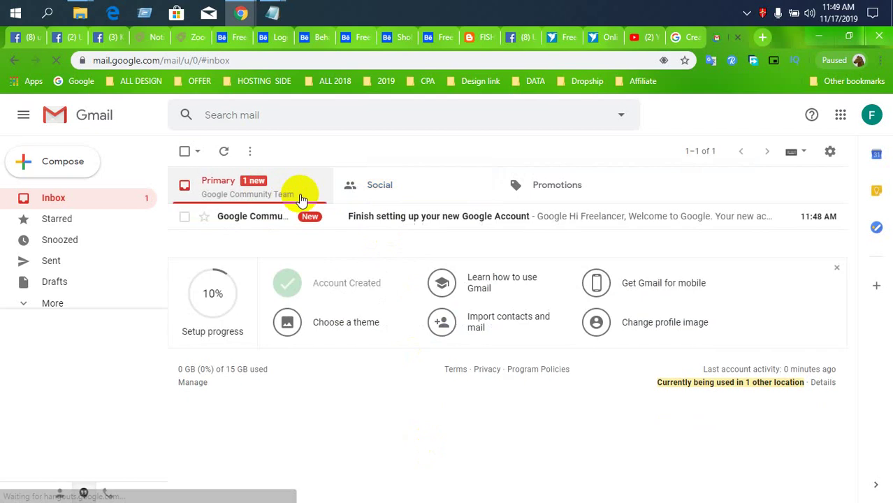
click(556, 184)
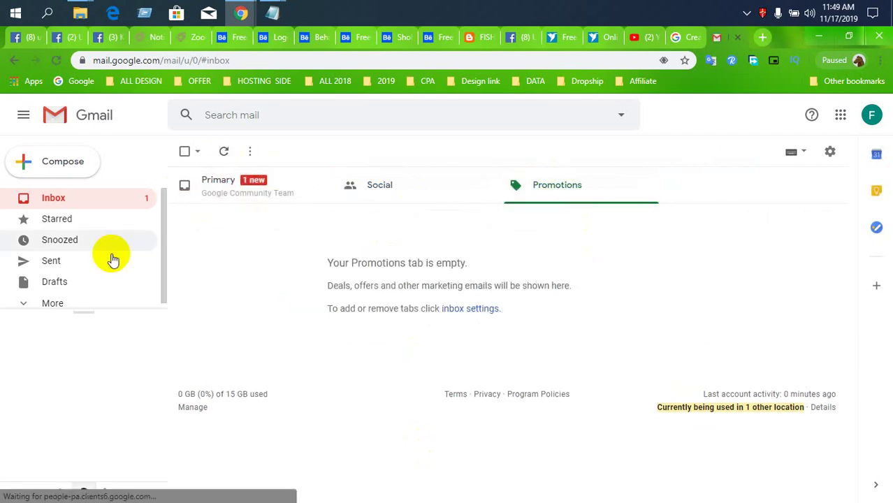
click(831, 159)
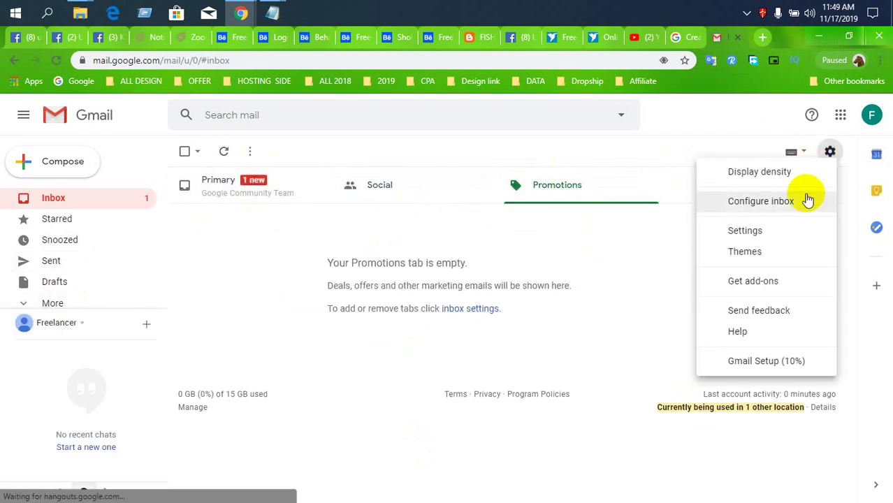
- In Settings > Inbox, enable the Updates and Forums categories and save the changes
click(752, 235)
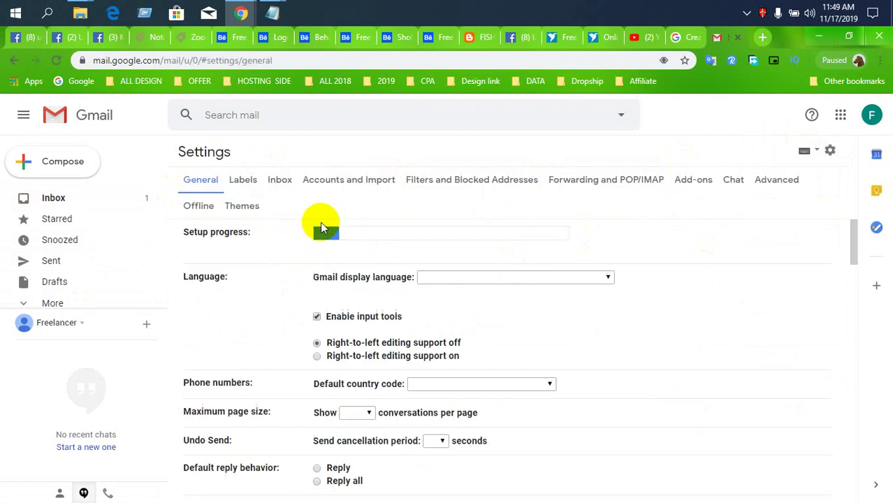
click(281, 182)
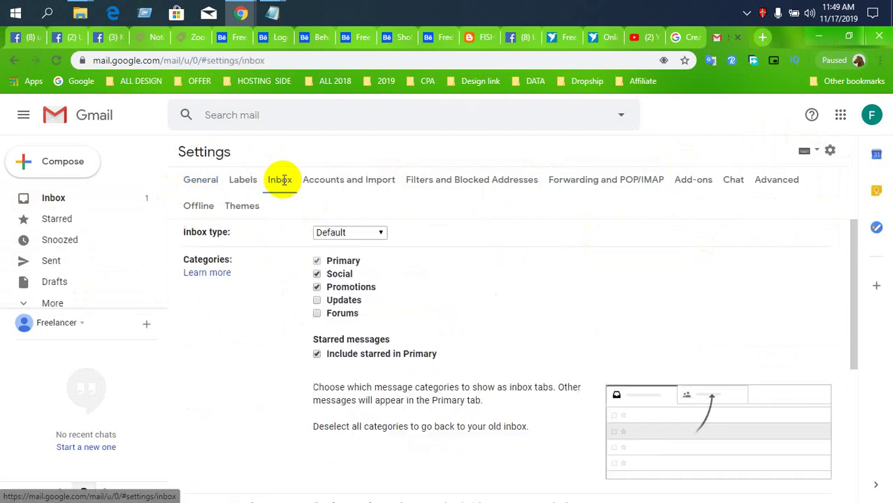
double_click(316, 315)
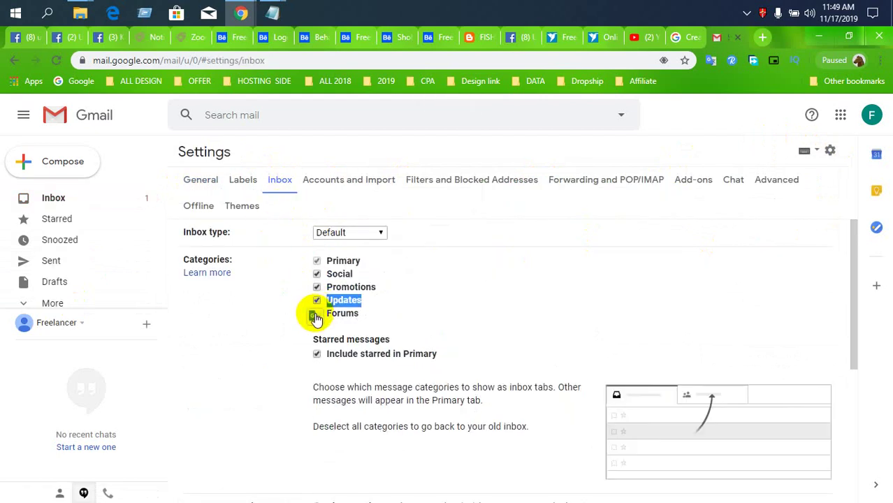
click(316, 316)
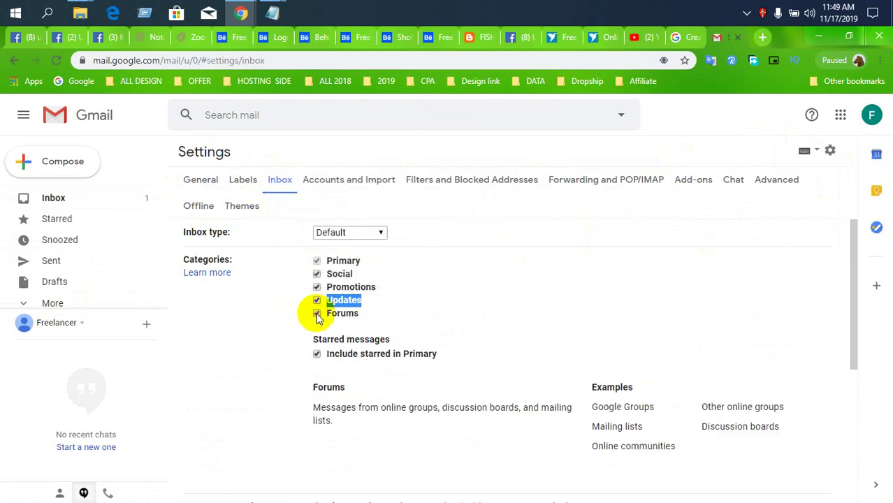
scroll(258, 346, down, 10)
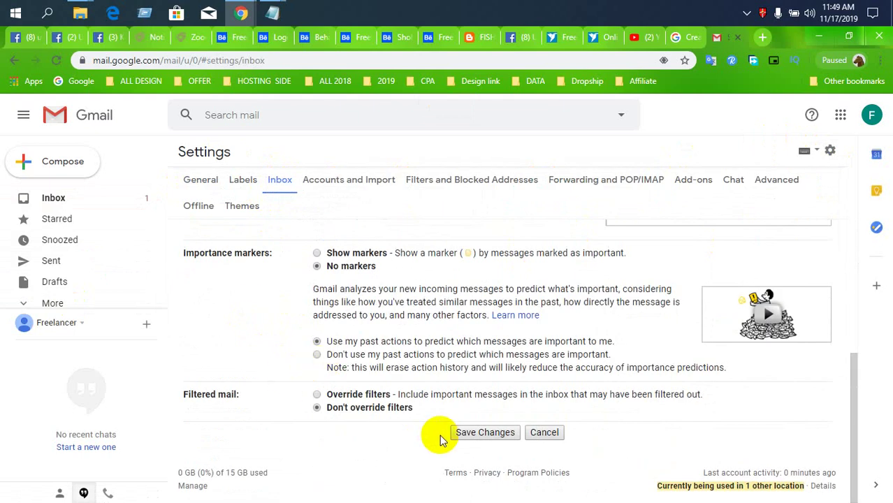
click(485, 433)
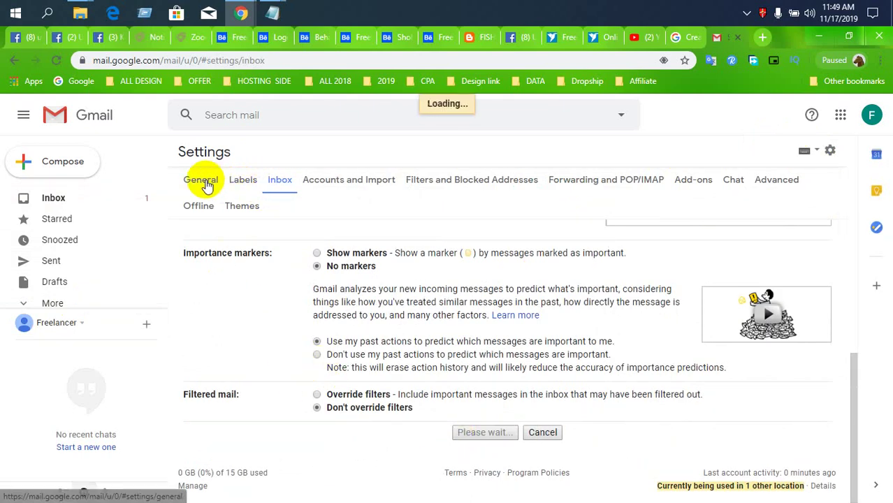
key(ctrl+a)
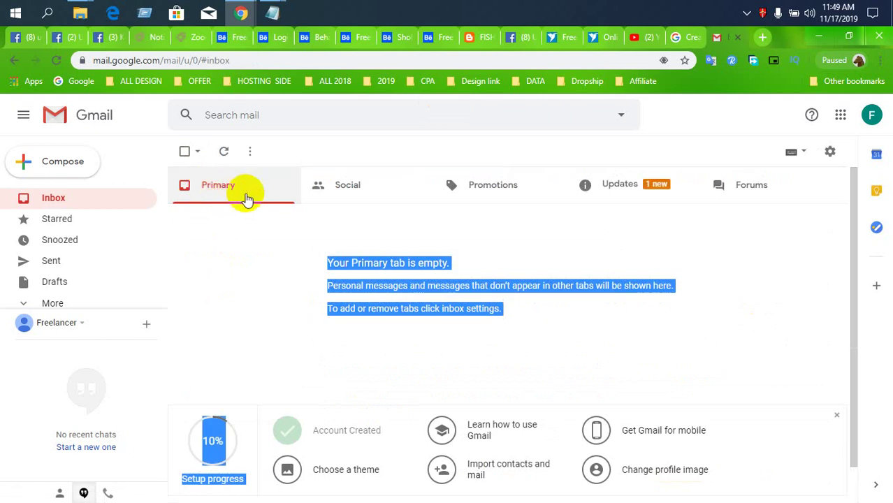
- Open the Google Community welcome email in the Updates tab and follow its Google app offer
click(626, 200)
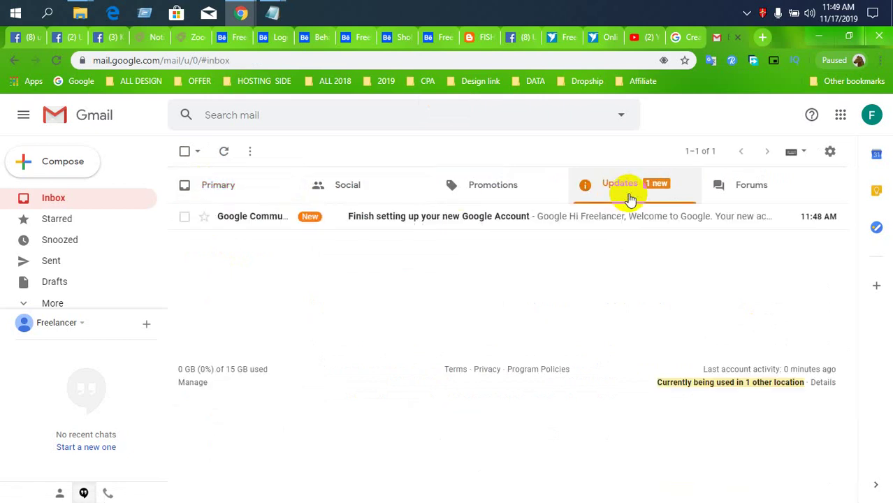
click(478, 224)
scroll(552, 380, down, 5)
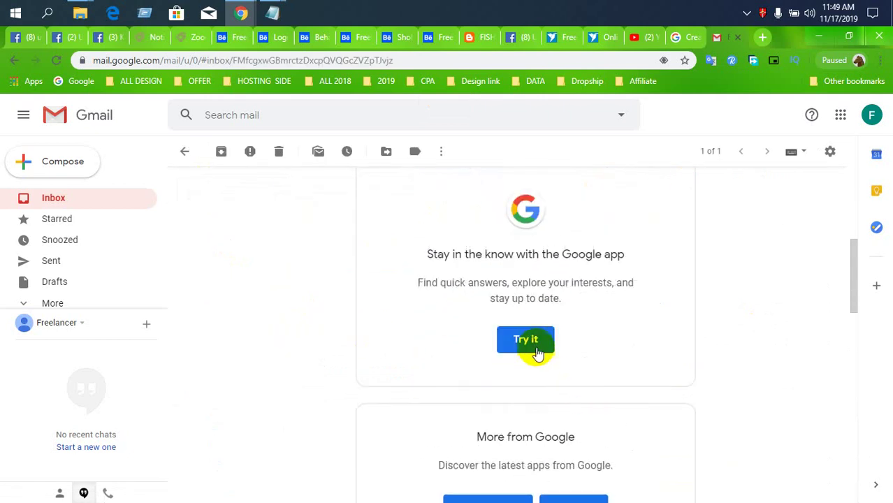
click(535, 349)
click(683, 38)
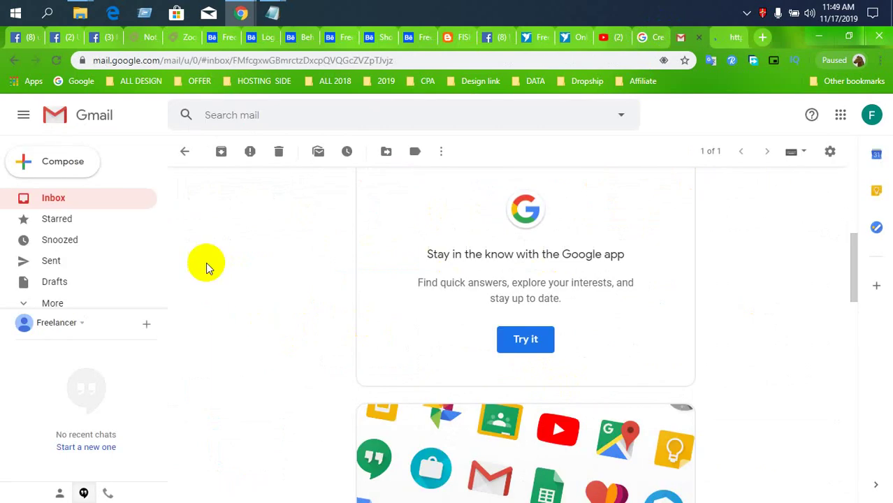
- Read through the welcome email, then go back to the inbox message list
scroll(578, 446, down, 4)
scroll(563, 359, up, 3)
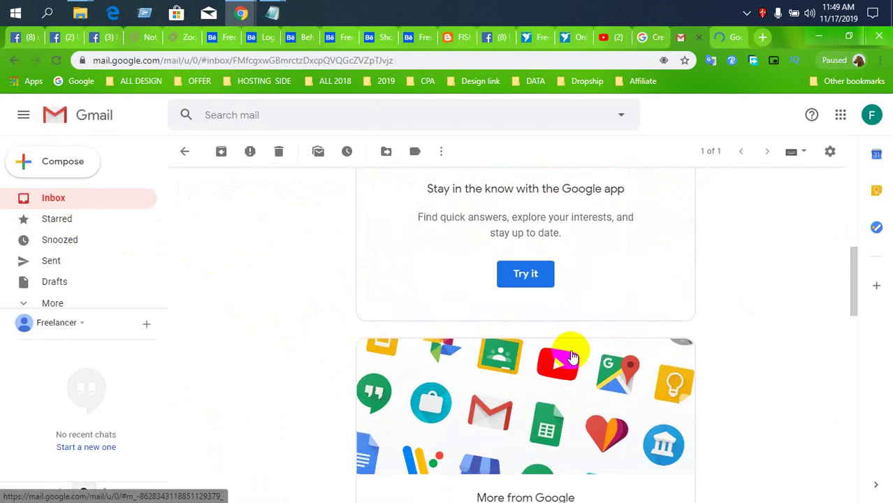
scroll(559, 413, down, 1)
scroll(558, 451, down, 3)
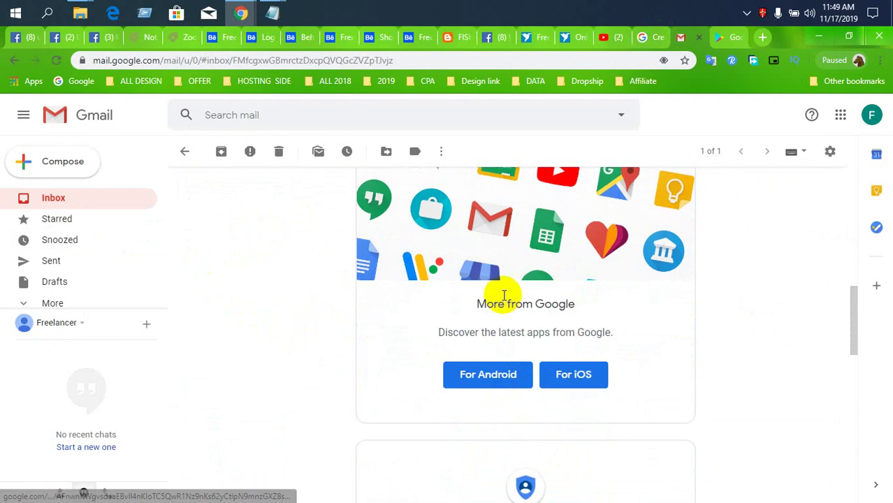
scroll(426, 329, up, 1)
click(75, 199)
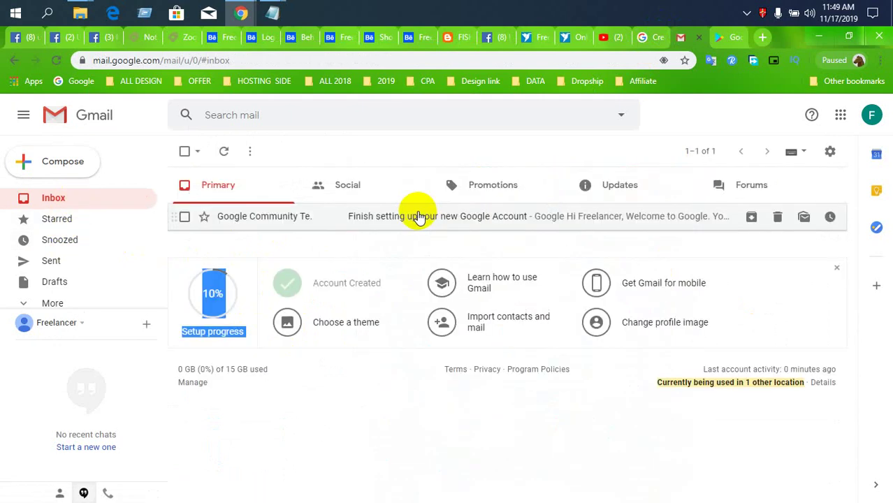
- Look at the Forums tab and the Google app's Play store page, then return to Gmail
click(732, 190)
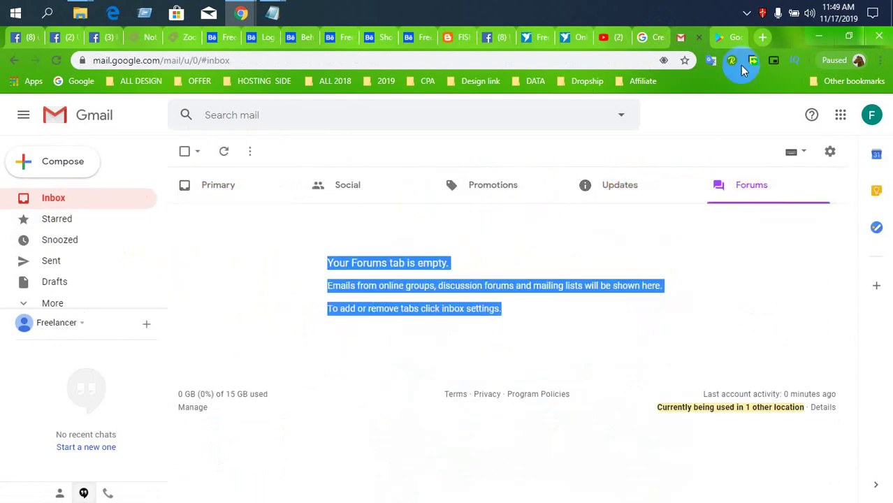
click(716, 38)
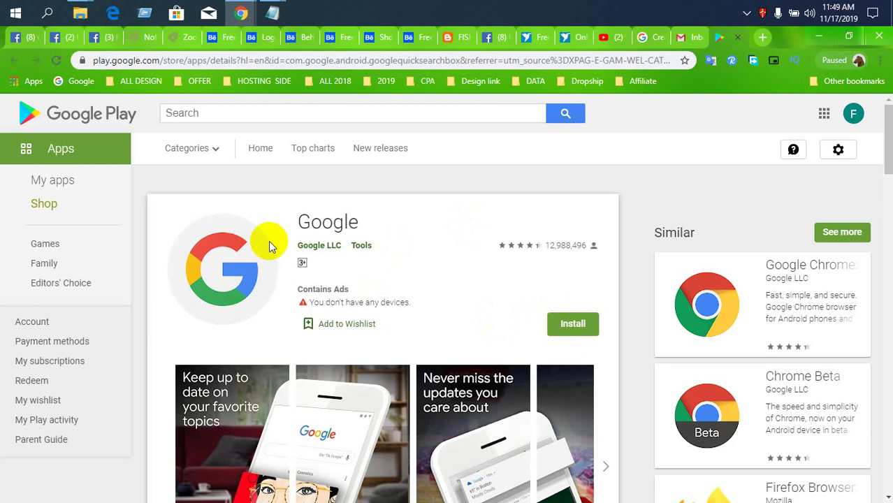
scroll(496, 320, down, 3)
scroll(496, 320, up, 3)
click(684, 37)
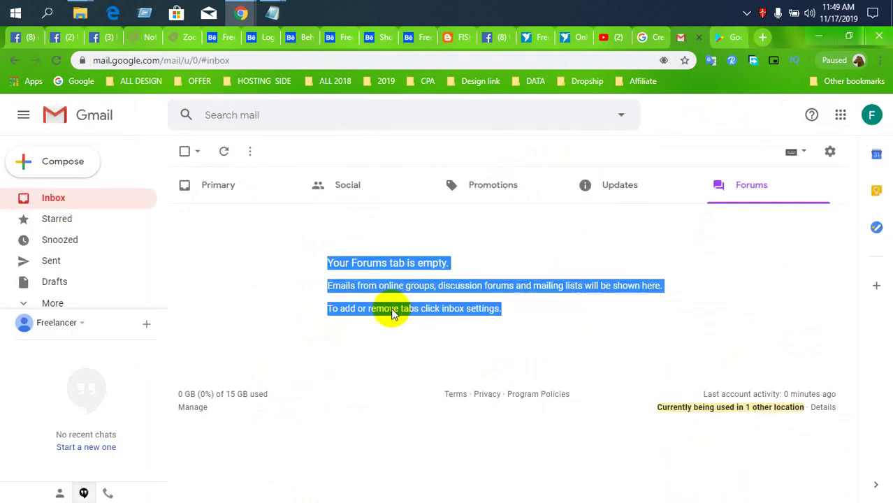
- Cycle through the Updates, Forums, Promotions and Social inbox tabs, back to Primary
click(82, 202)
click(609, 200)
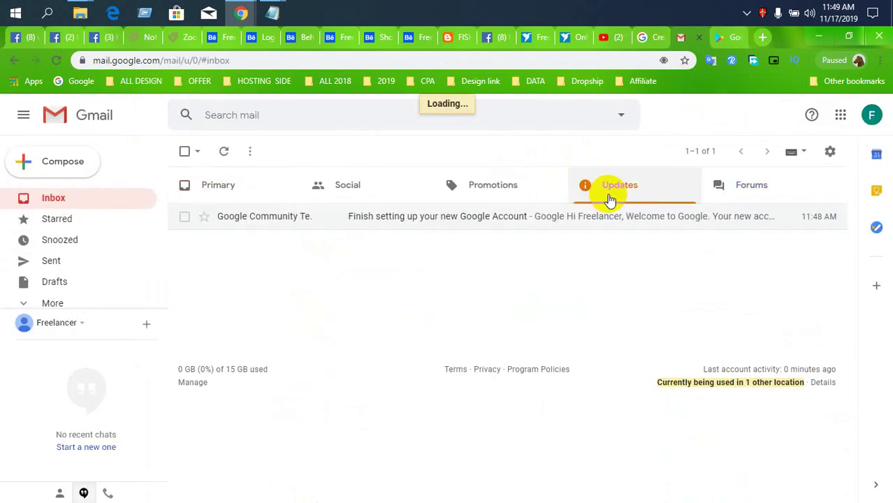
click(720, 203)
click(570, 201)
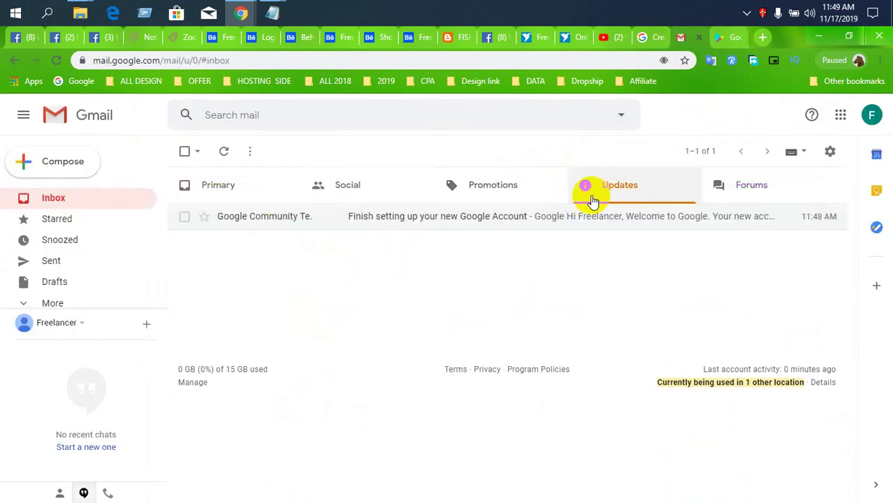
click(529, 201)
click(358, 201)
click(253, 185)
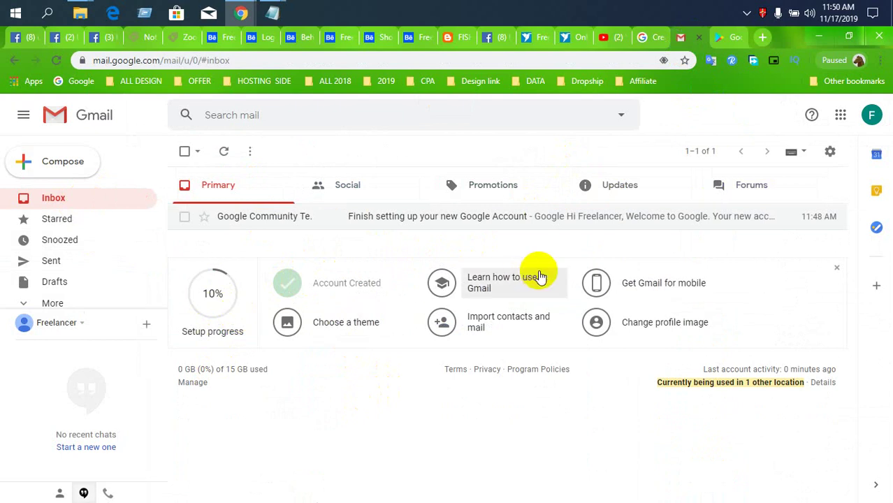
- Check the Social, Promotions and Forums tabs again and start a new email
click(277, 197)
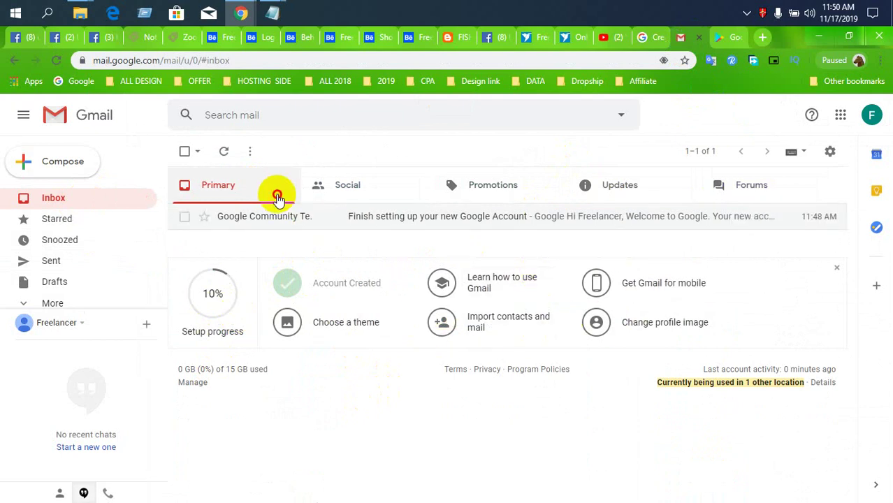
click(363, 190)
click(482, 194)
click(765, 188)
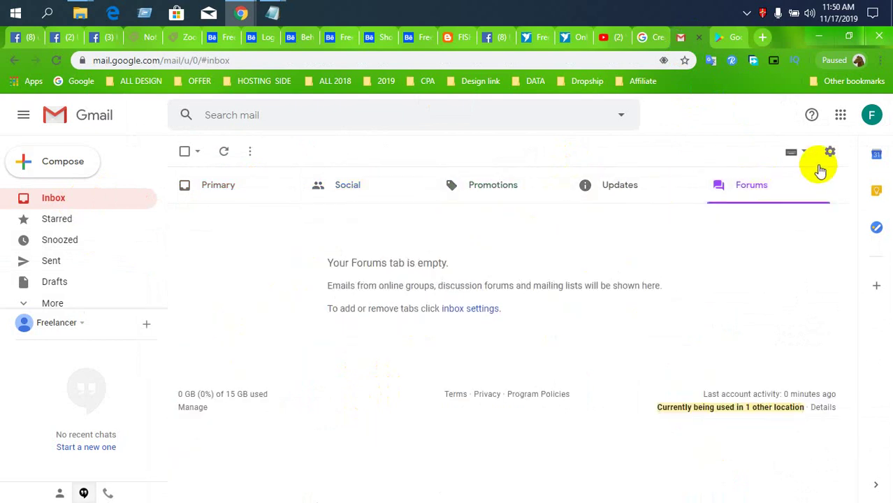
click(68, 172)
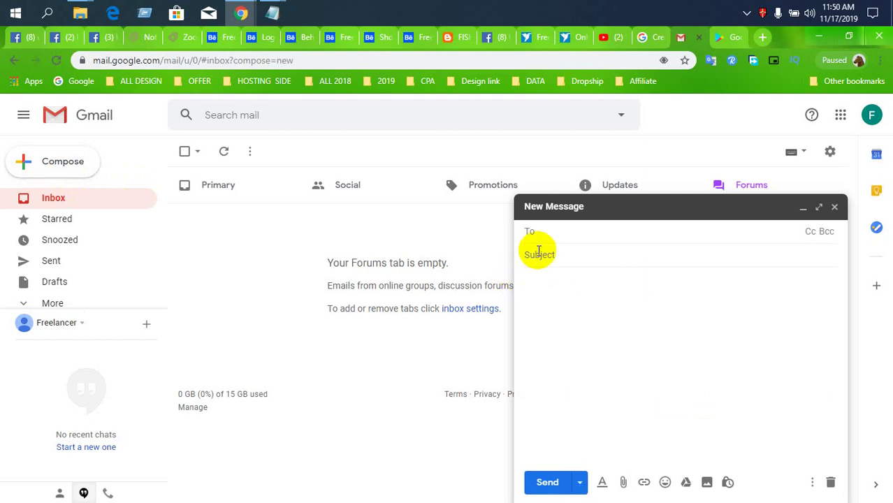
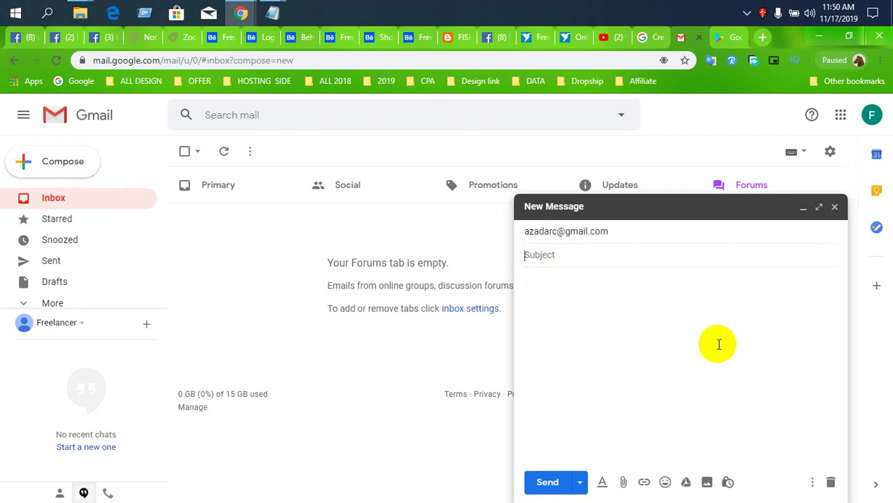
- Fill in the recipient and the subject 'New Email', then begin the message body
click(618, 259)
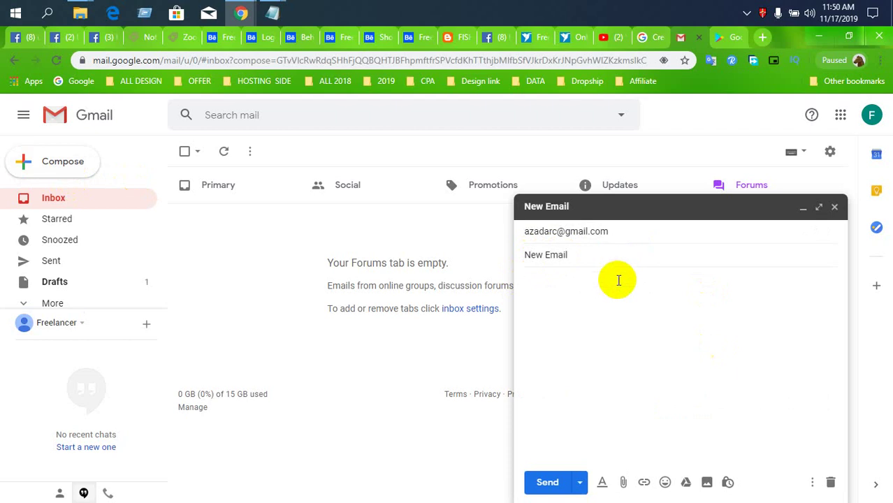
click(614, 291)
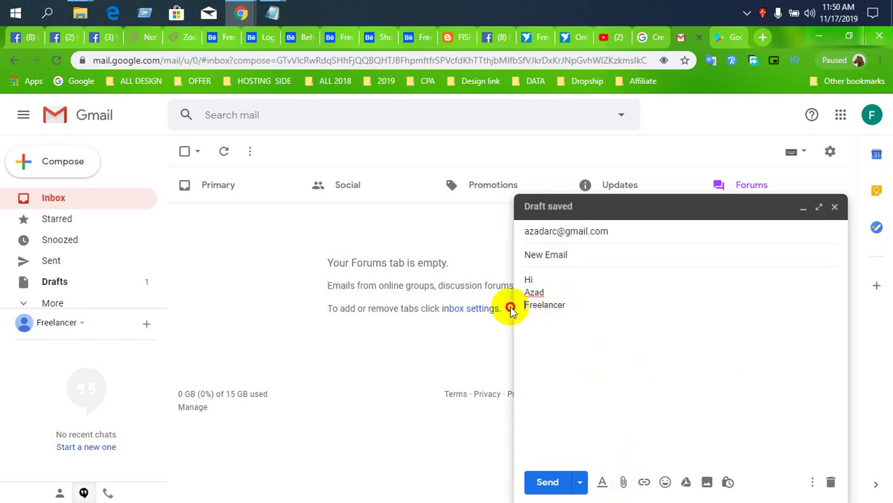
- Lowercase the F in 'Freelancer', complete the contact address line, and send the email
drag(525, 305, 508, 316)
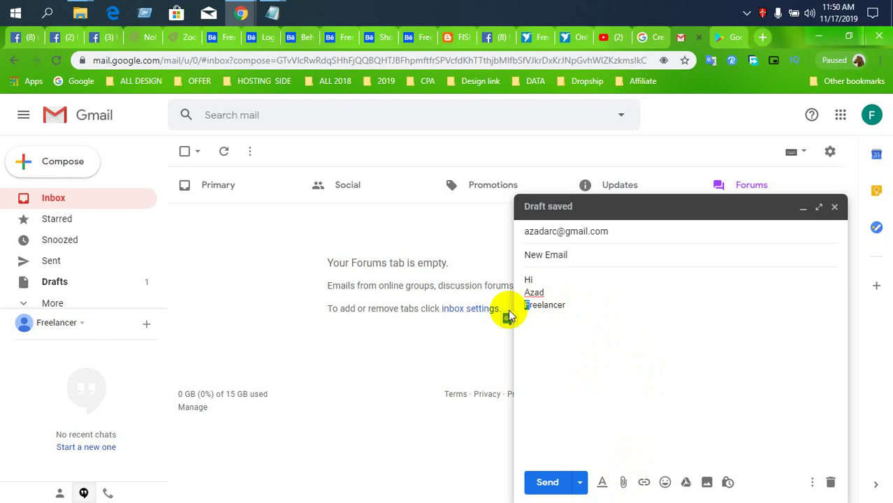
text(f)
click(593, 308)
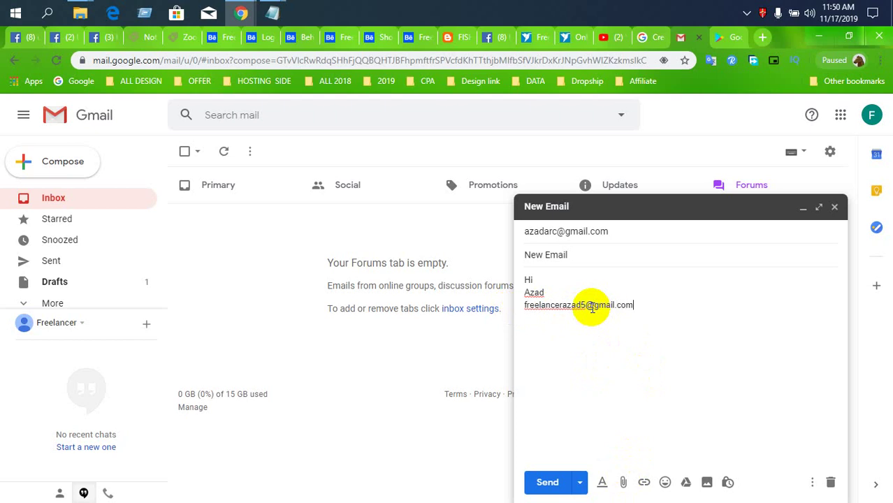
click(547, 484)
click(180, 469)
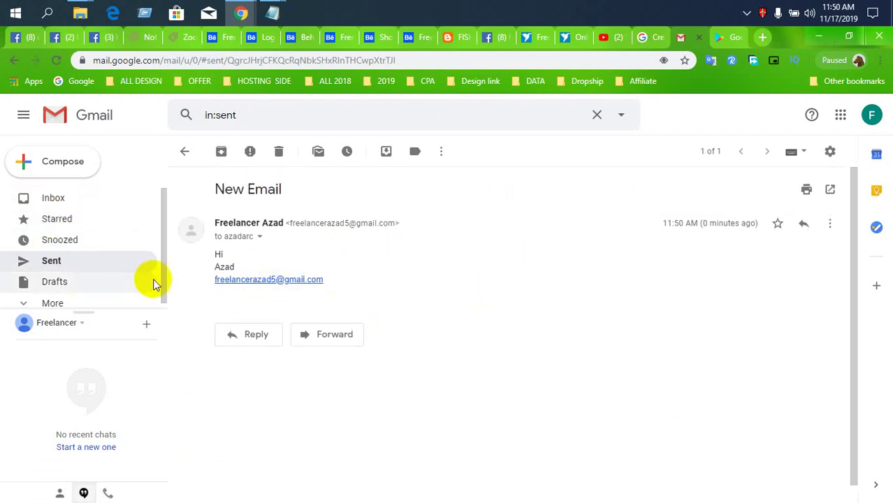
- Expand the extra mailbox folders, then return to the inbox
click(25, 303)
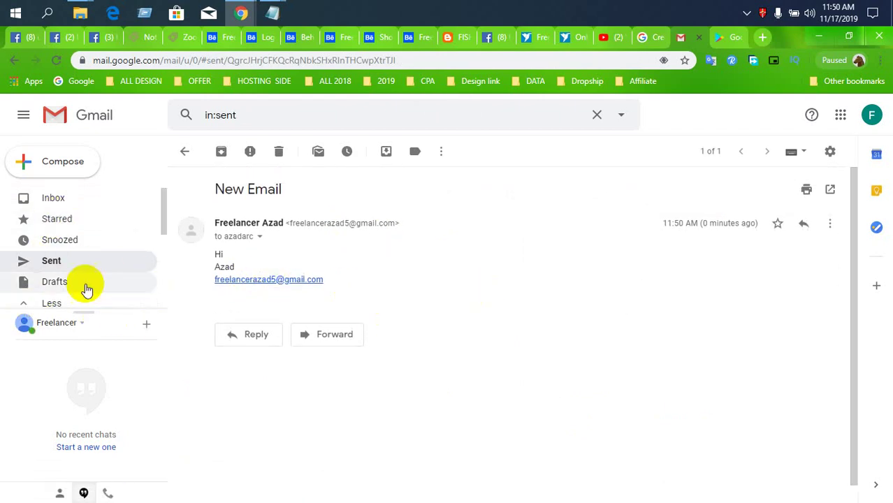
scroll(87, 290, down, 3)
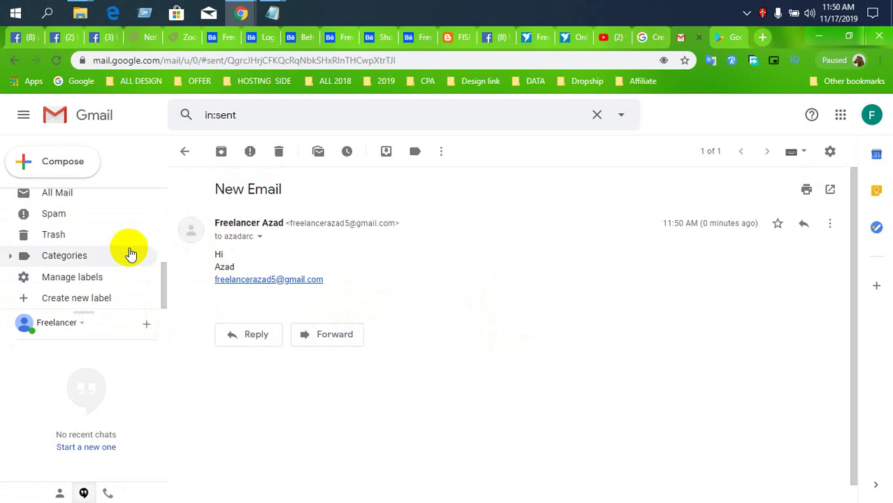
scroll(98, 231, up, 3)
click(66, 202)
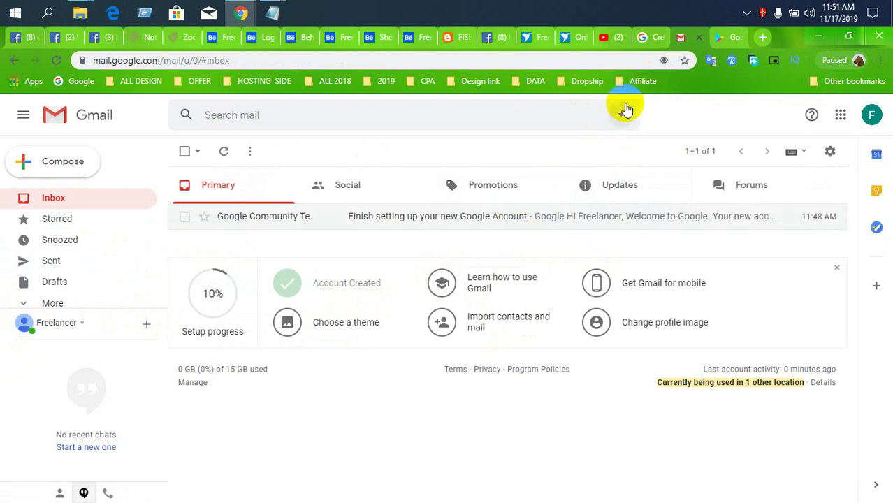
- Look over the YouTube and Google Play pages, then return to the Gmail inbox
click(606, 37)
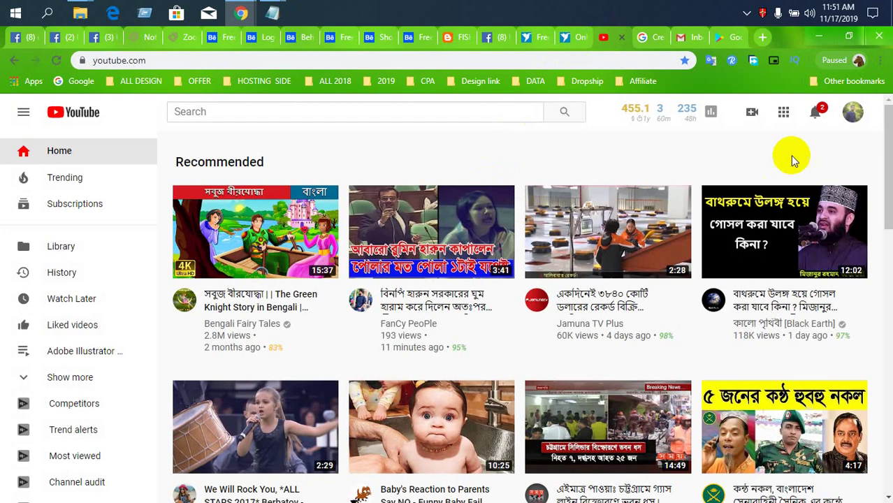
click(854, 111)
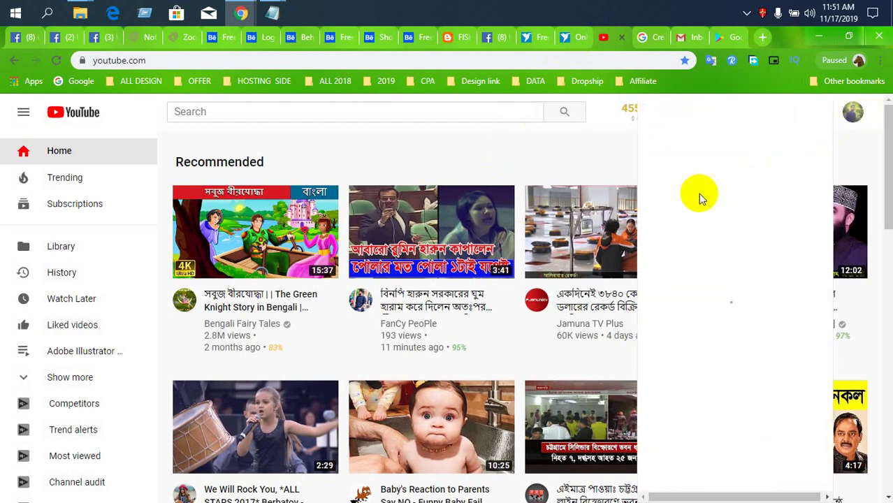
click(732, 37)
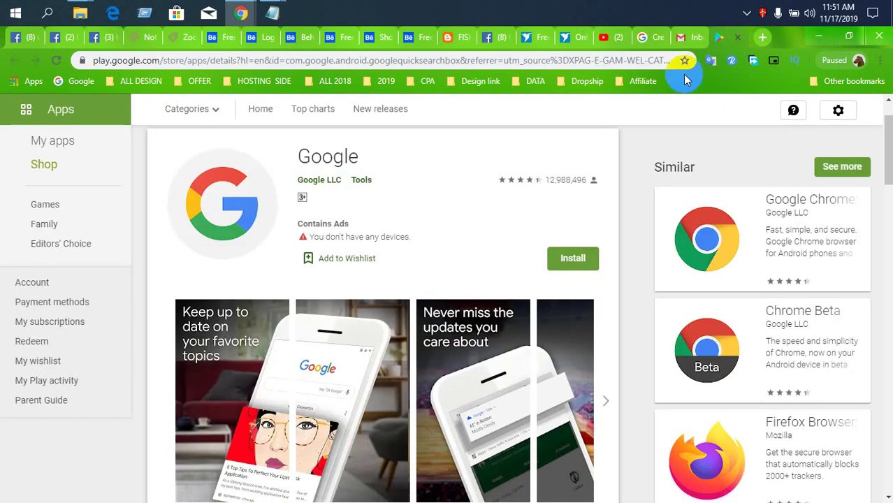
click(679, 37)
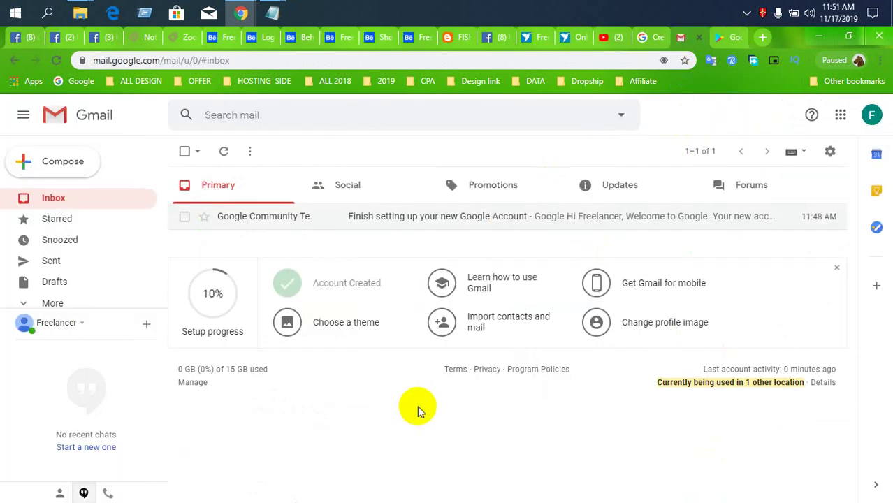
click(752, 60)
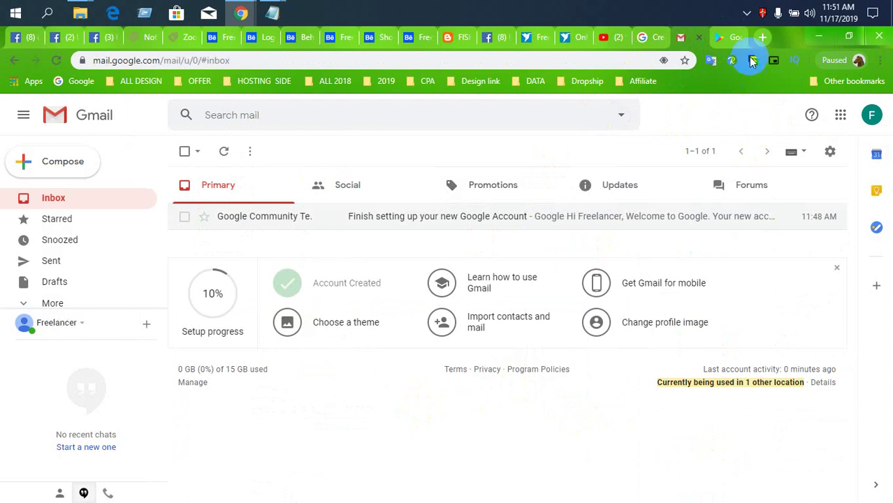
click(746, 16)
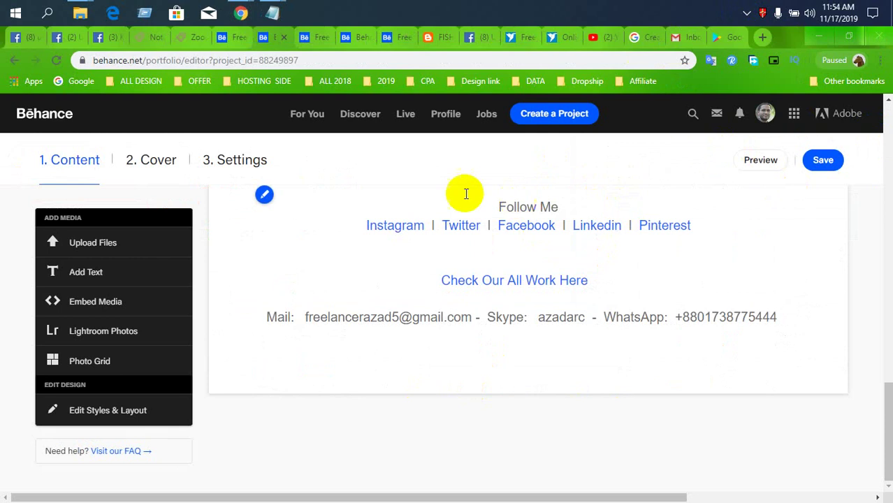
- Select and copy the contact text block from the current Behance project
scroll(628, 338, up, 1)
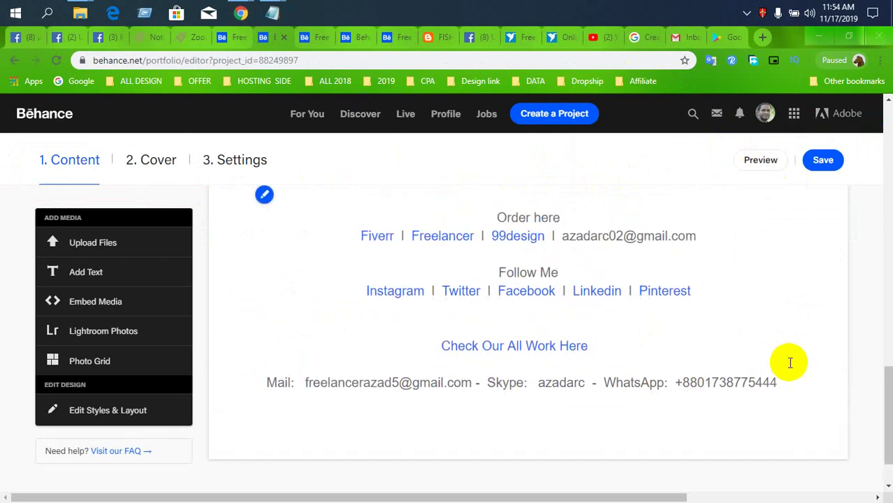
drag(792, 360, 479, 220)
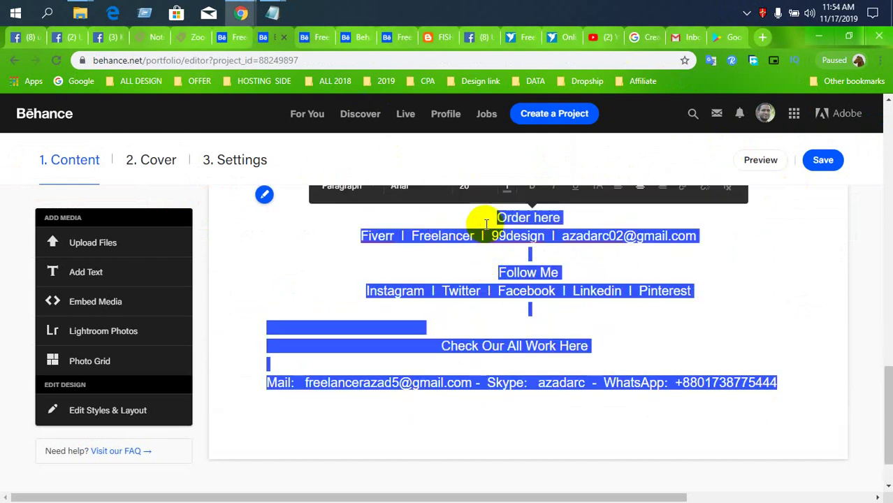
scroll(506, 283, up, 2)
click(412, 256)
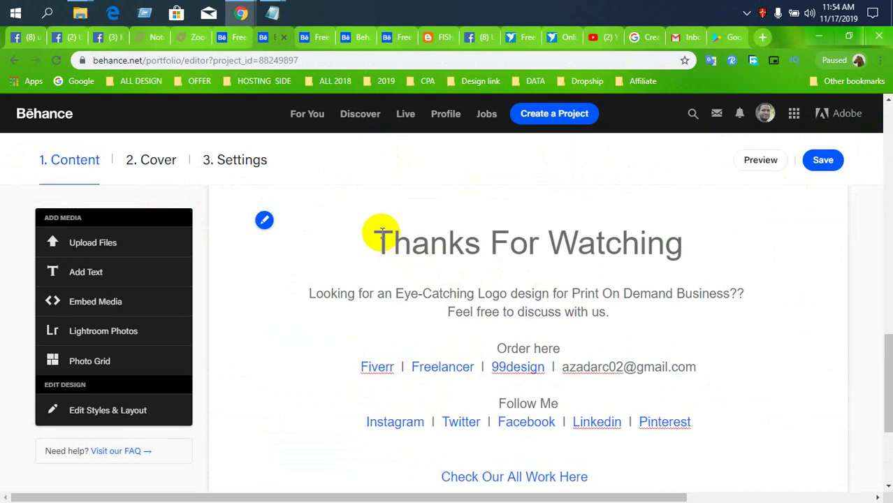
drag(382, 232, 782, 324)
key(ctrl+c)
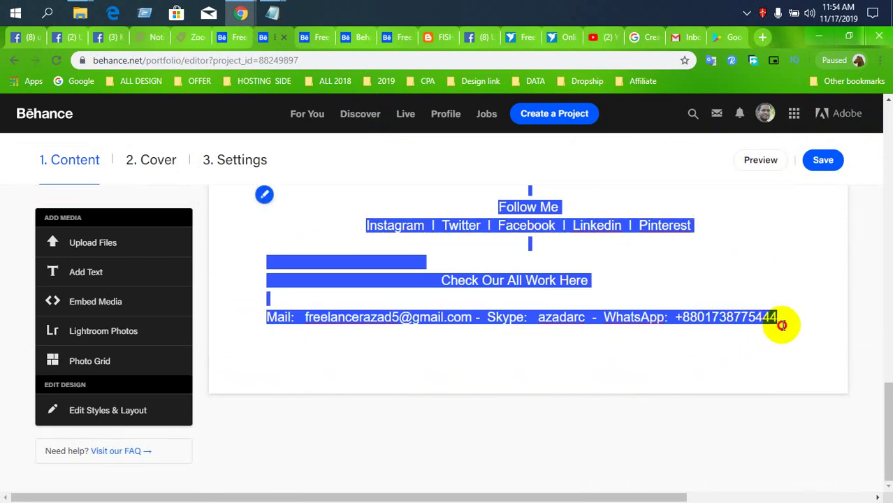
- Open the other project's editor, add a text block below the image, and paste the text
click(386, 36)
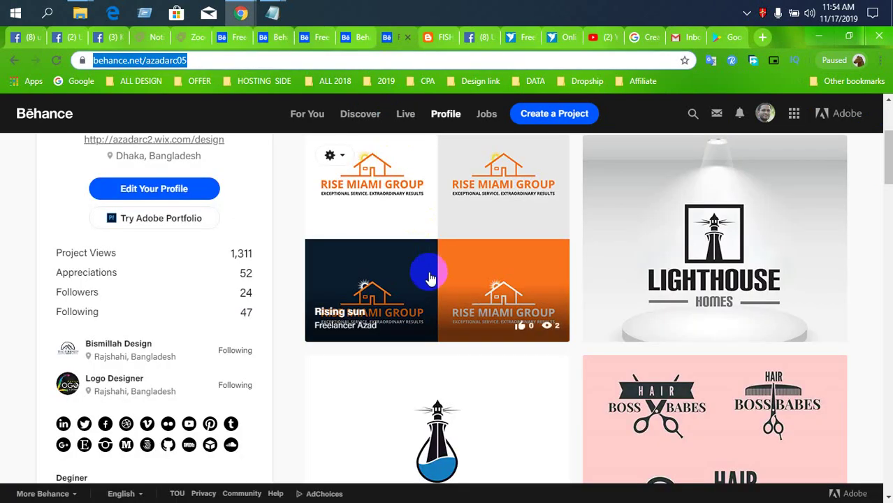
click(351, 43)
mouse_move(505, 366)
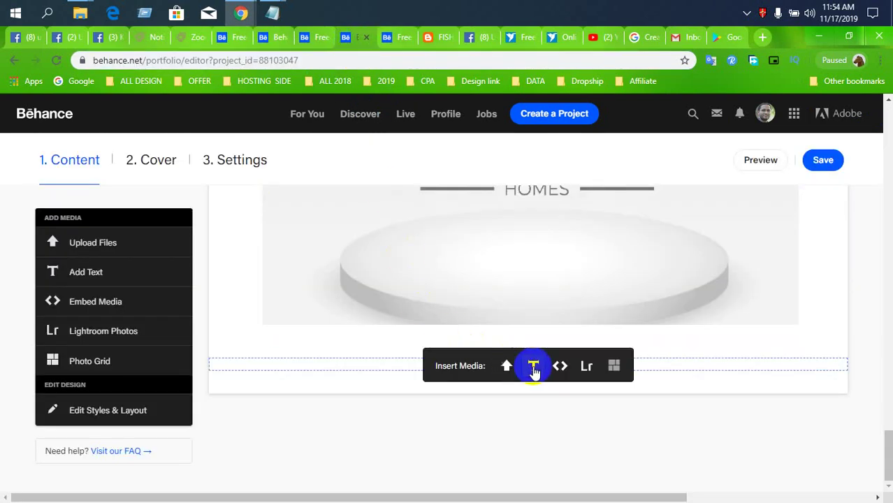
click(533, 368)
key(ctrl+v)
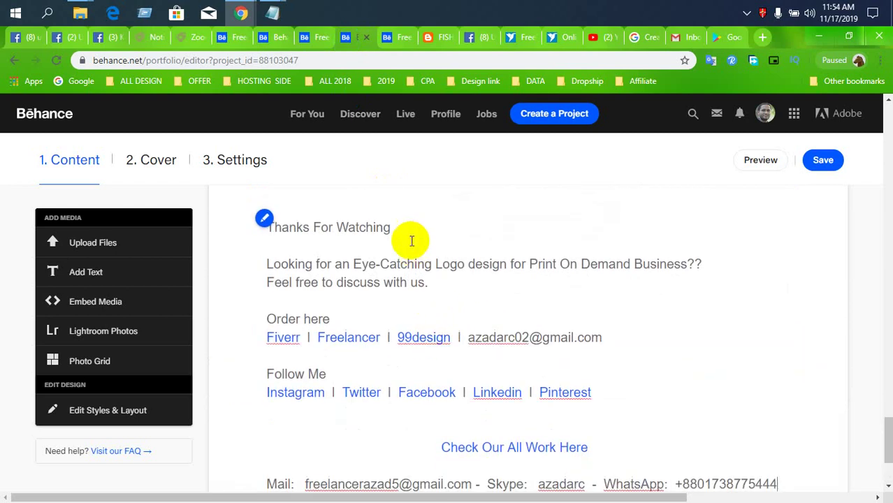
- Centre-align all the pasted text in the block
drag(393, 228, 250, 215)
scroll(549, 377, down, 2)
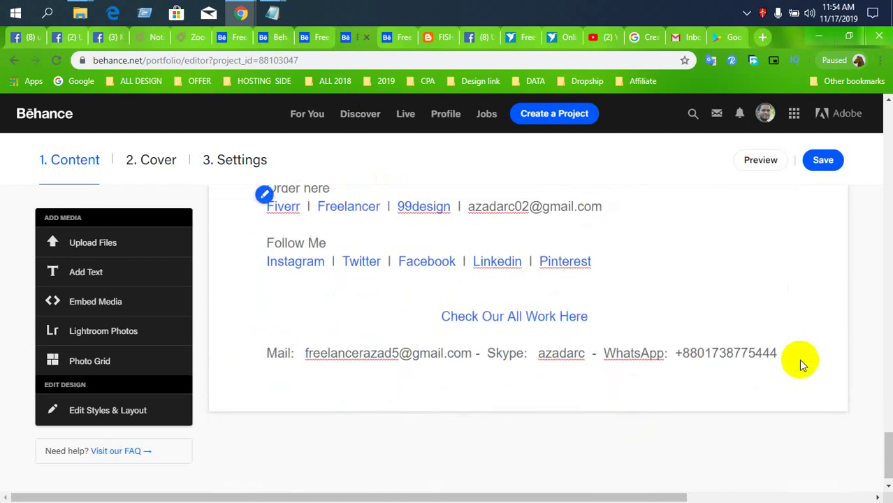
shift+click(475, 331)
scroll(454, 315, up, 1)
click(408, 294)
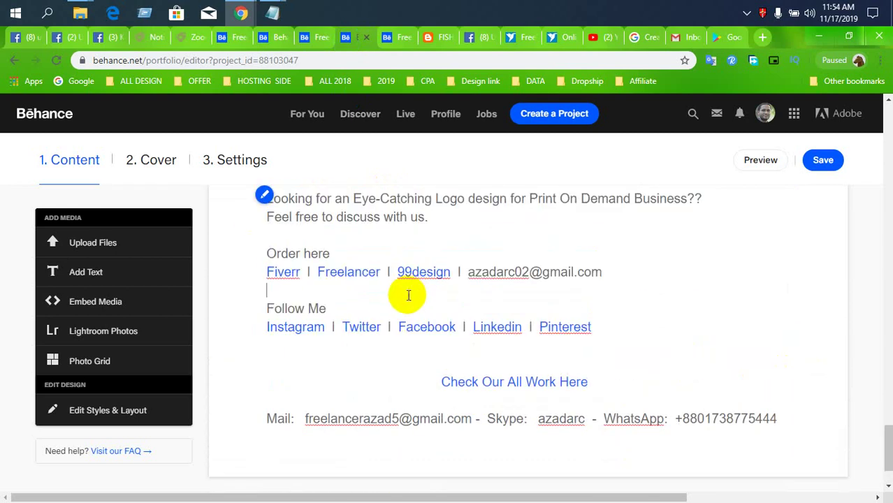
key(ctrl+a)
scroll(402, 297, up, 1)
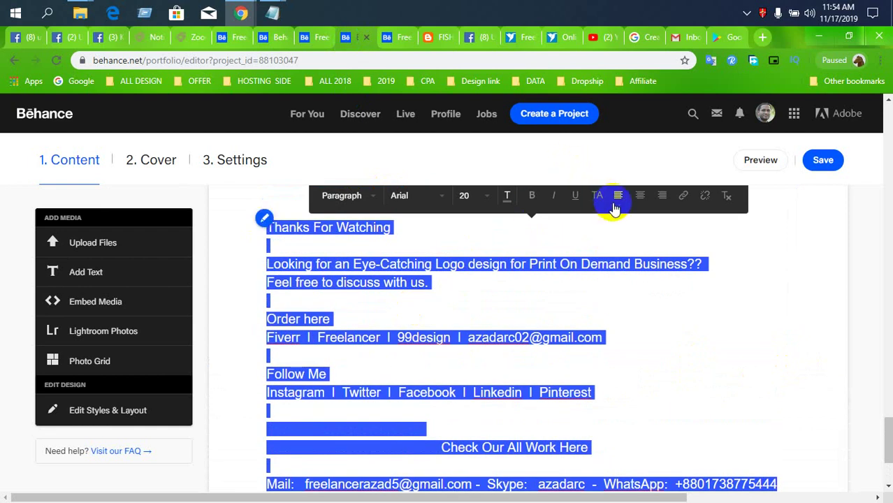
click(639, 196)
- Set the 'Thanks For Watching' heading to size 52 and save the project
click(578, 236)
drag(590, 229, 465, 225)
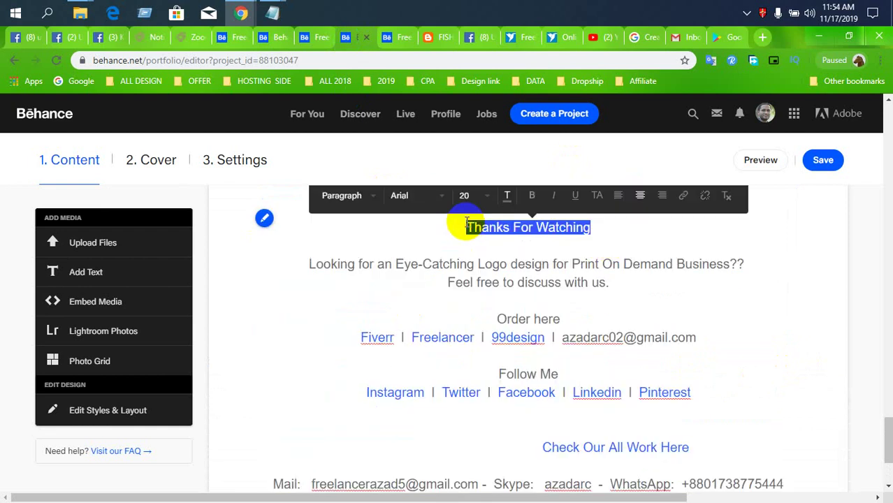
click(488, 196)
scroll(475, 316, down, 10)
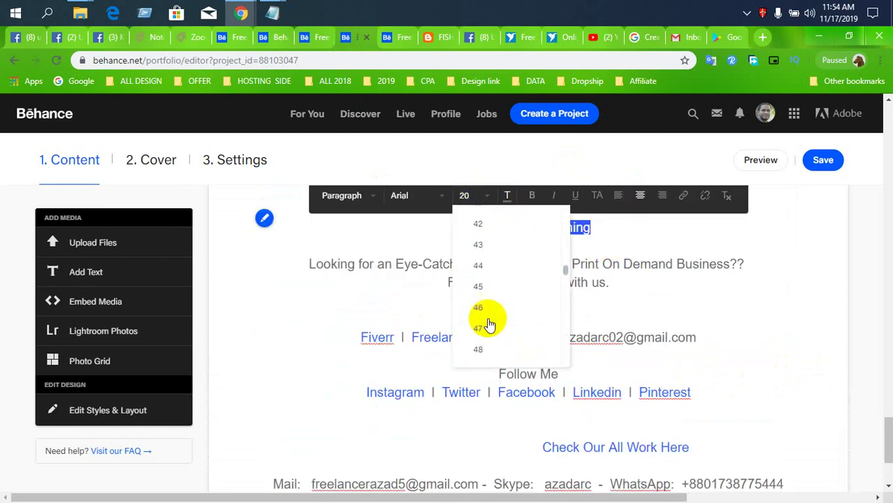
scroll(491, 334, down, 2)
click(482, 247)
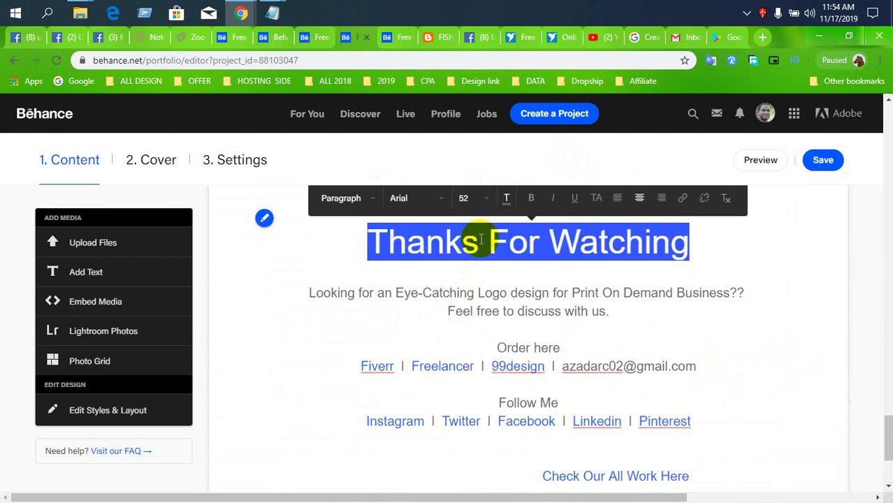
click(427, 242)
click(829, 159)
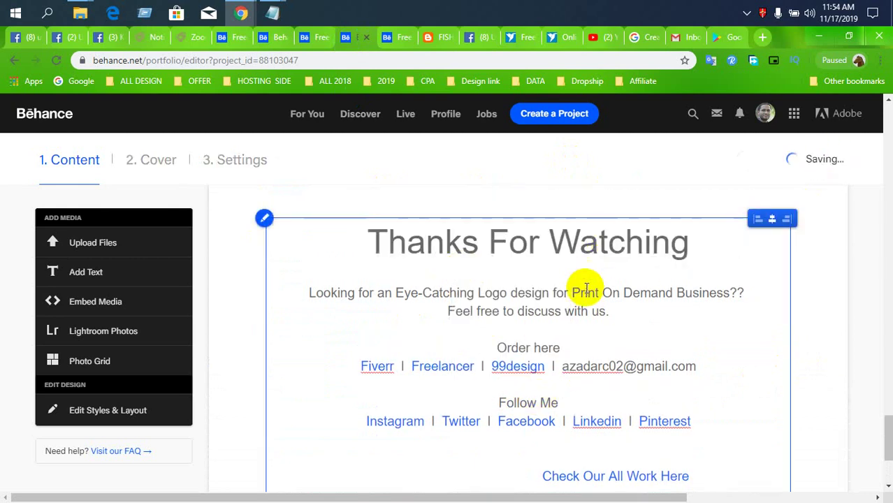